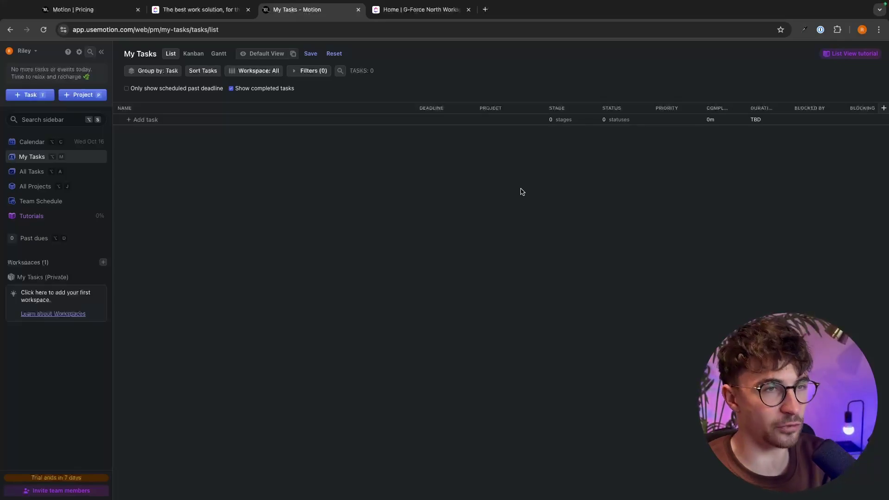
Move from the ClickUp home tab to Motion's pricing page, showing Individual at $19/month.
key(ctrl+Tab)
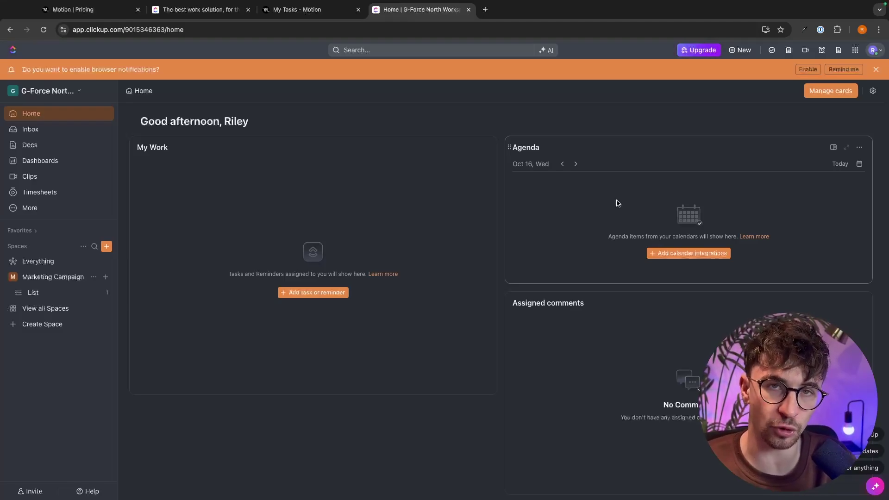
click(98, 8)
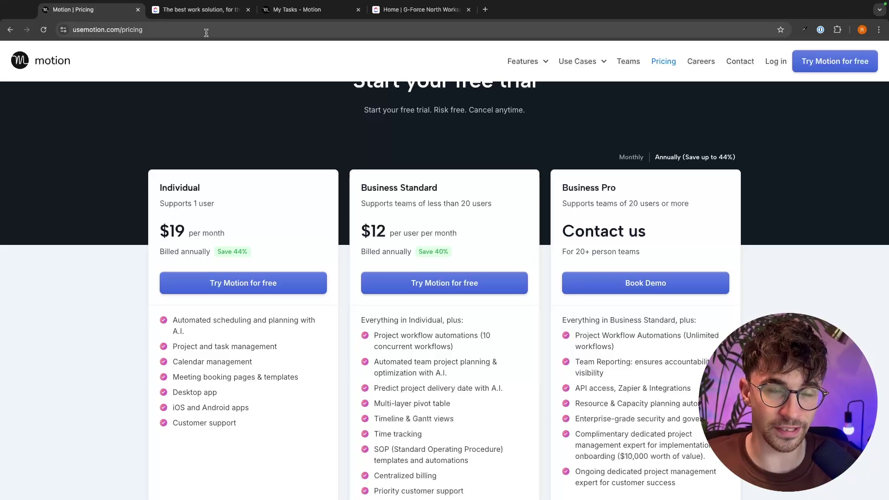
Review the name and feature list of ClickUp's Free Forever plan, then return to Motion's pricing.
click(192, 10)
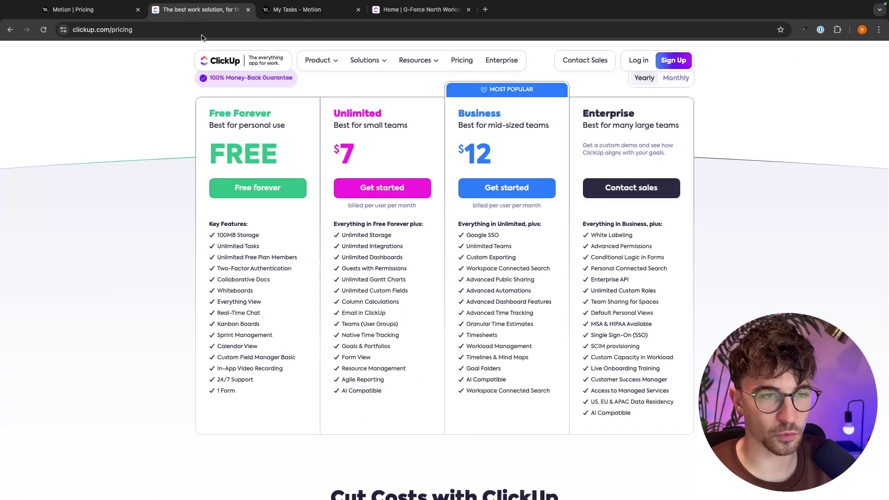
scroll(275, 160, up, 1)
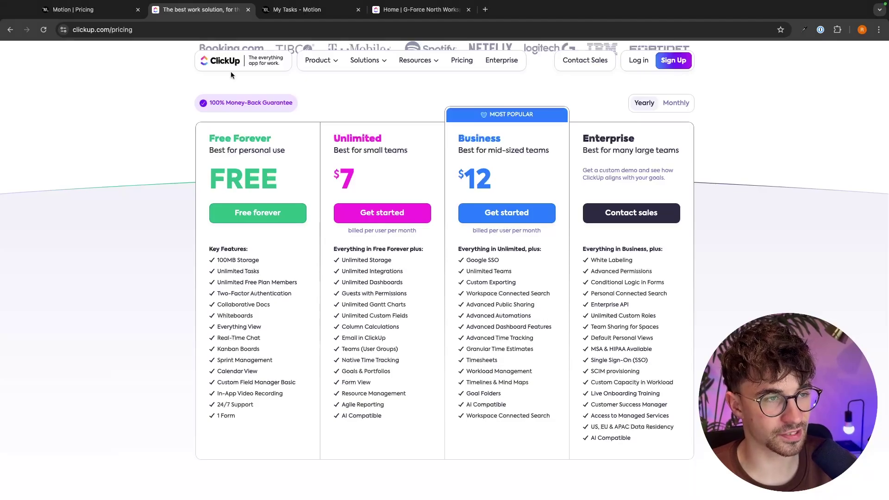
drag(190, 133, 271, 415)
click(271, 415)
drag(207, 145, 274, 142)
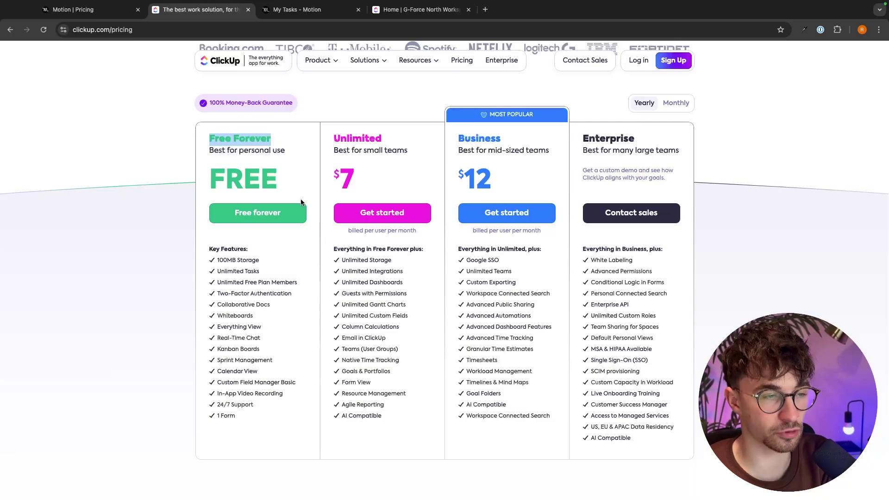
drag(254, 405, 201, 257)
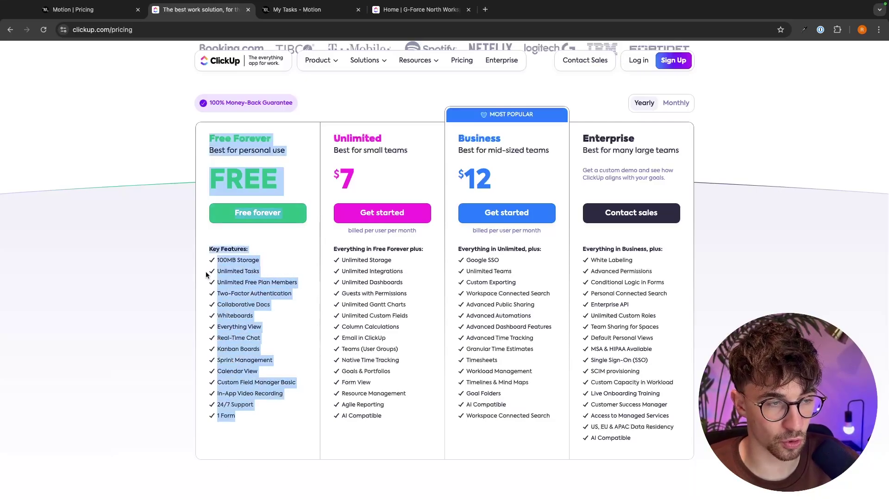
click(203, 262)
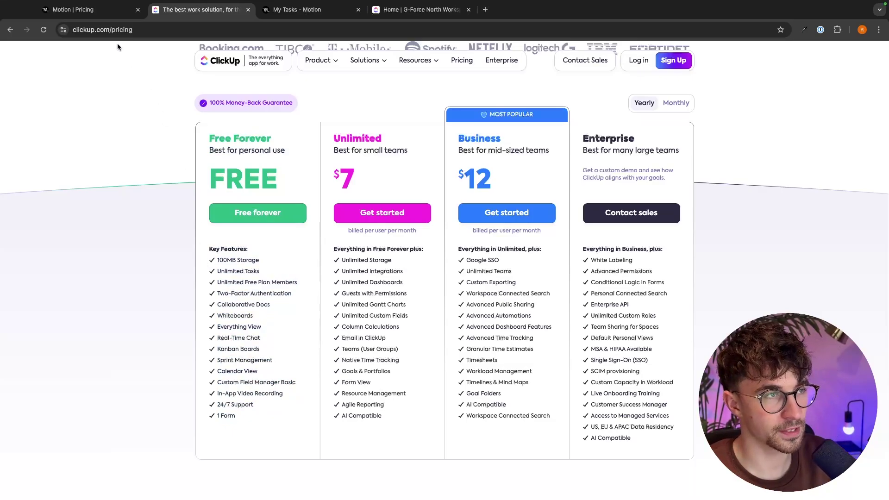
key(ctrl+shift+Tab)
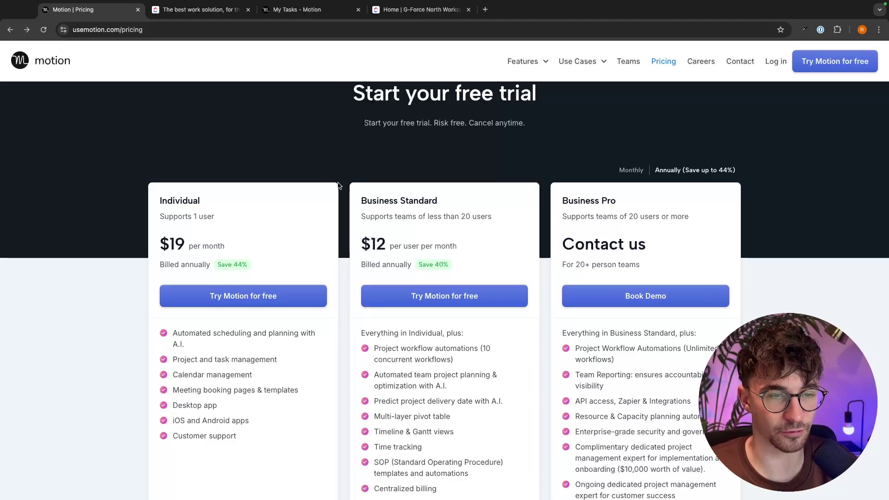
On Motion's pricing page, highlight the Business Standard plan name and its $12/user/month price.
scroll(395, 197, down, 2)
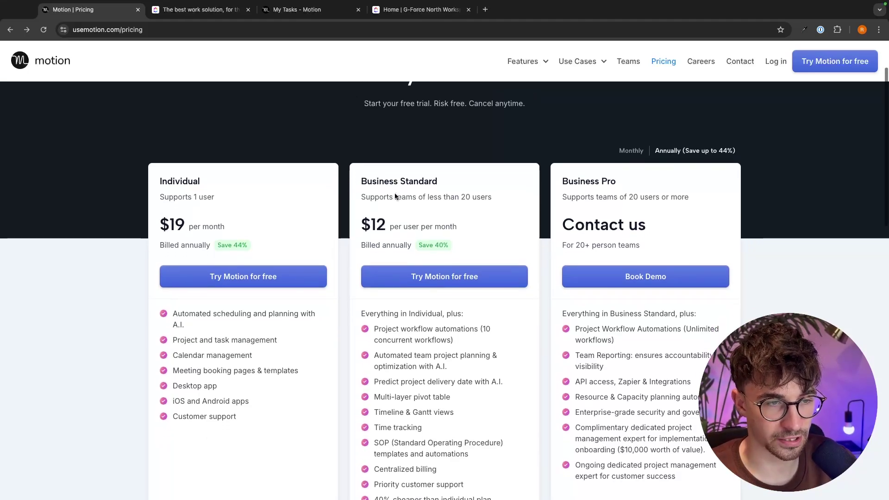
key(ctrl+Tab)
key(ctrl+shift+Tab)
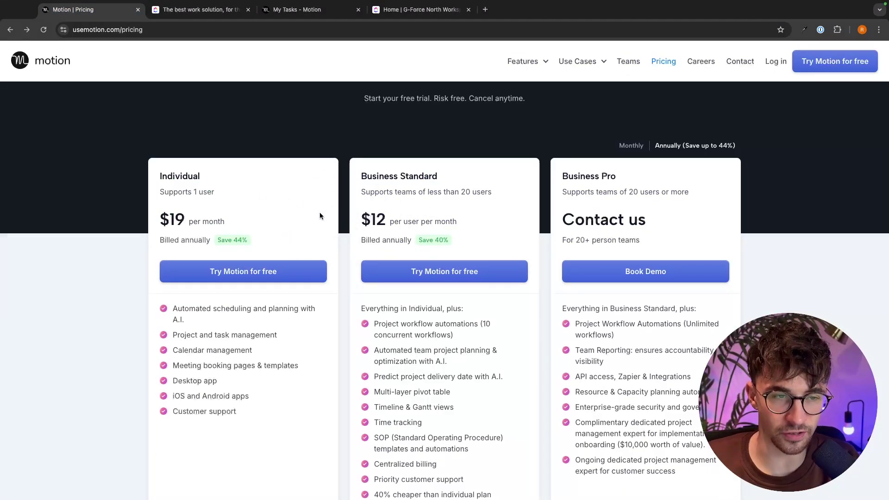
scroll(358, 161, down, 1)
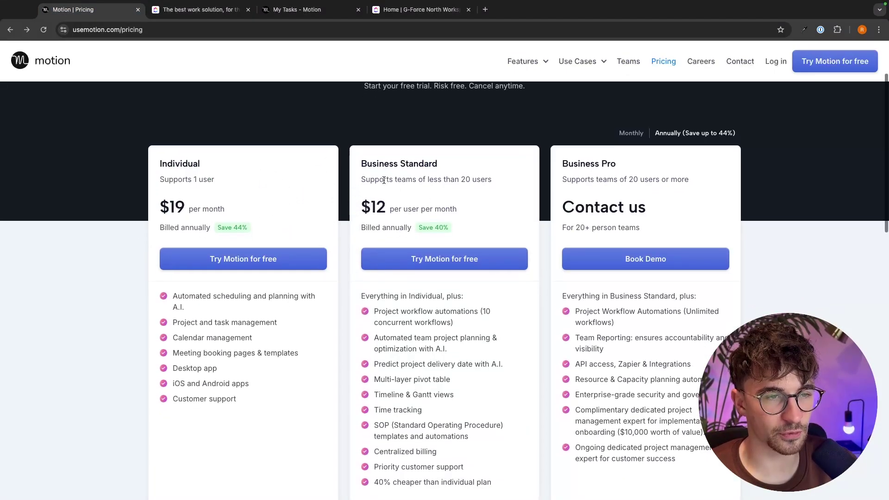
drag(358, 158, 478, 158)
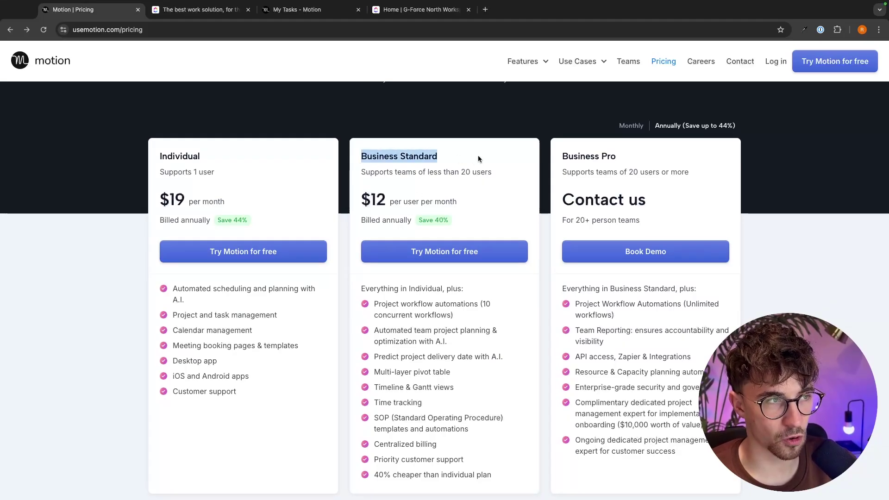
click(478, 158)
drag(361, 199, 465, 199)
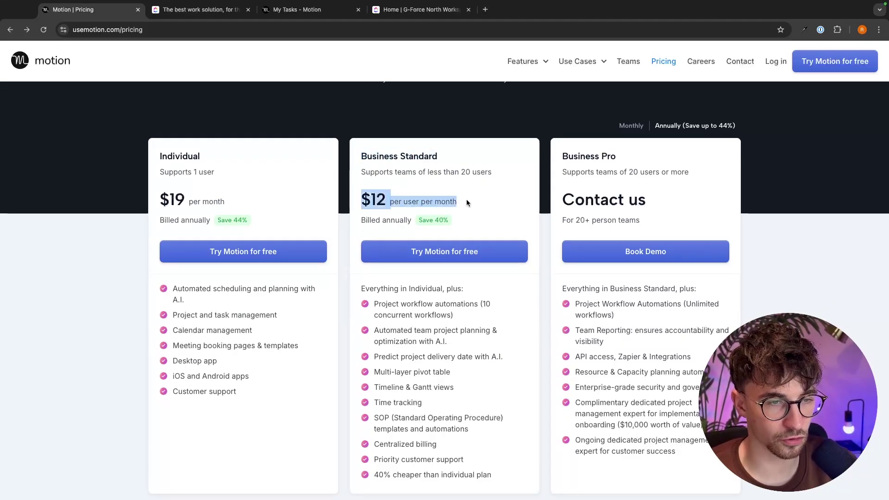
click(465, 199)
Compare ClickUp's Unlimited plan at $7 and its Business plan at $12.
click(201, 13)
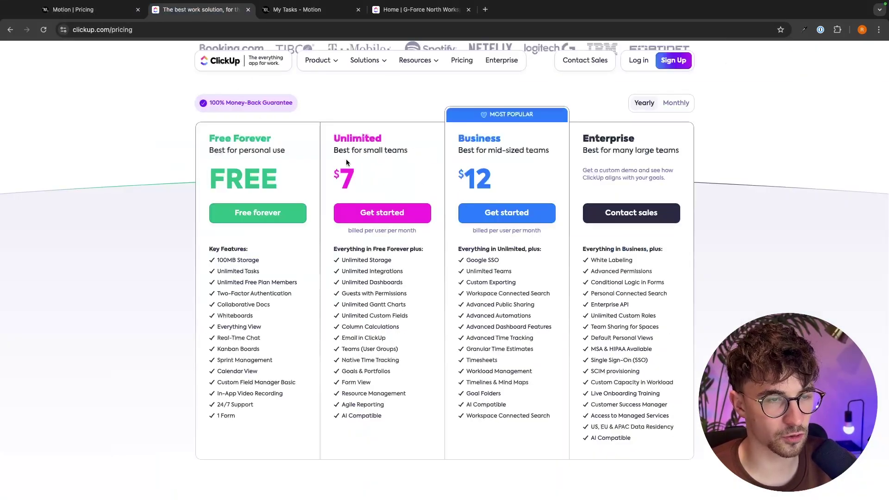
drag(349, 142, 389, 192)
click(390, 190)
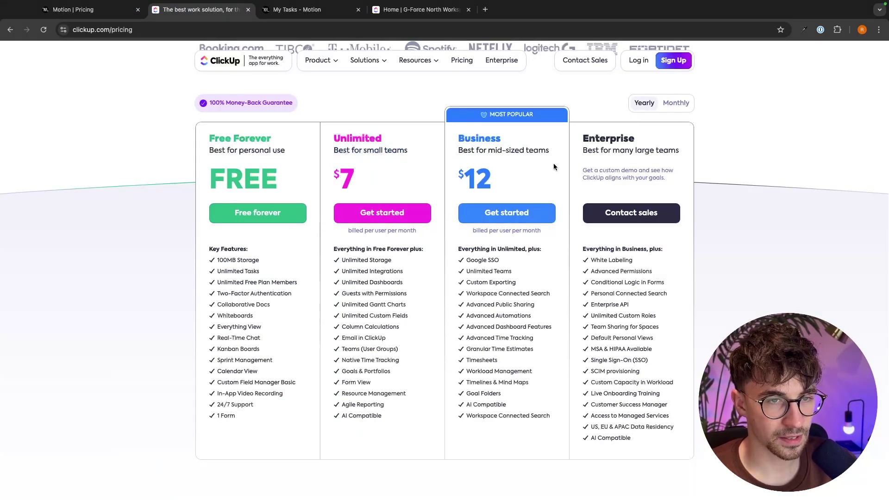
drag(466, 143, 507, 184)
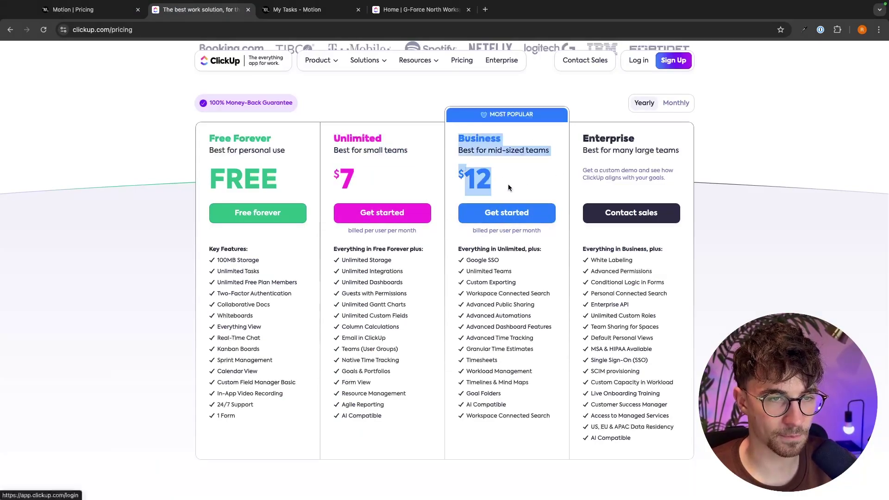
Check Motion's Individual plan name and price, then close Motion's pricing page.
click(92, 9)
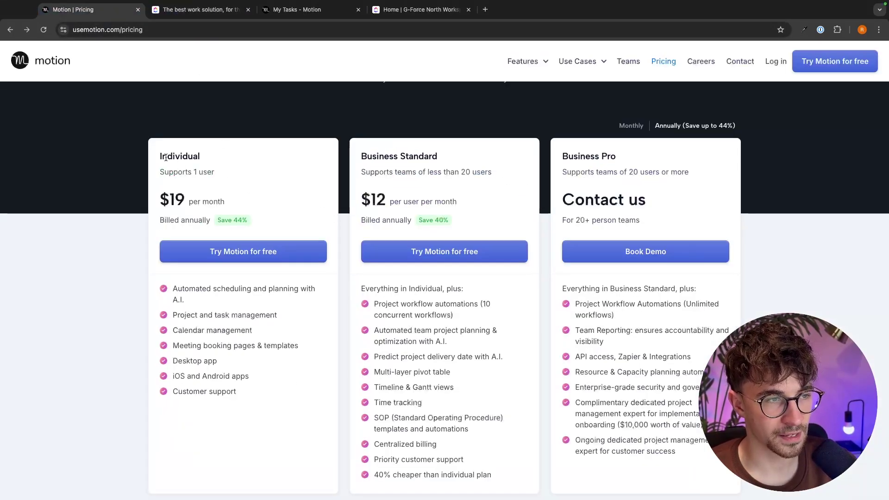
drag(157, 157, 266, 251)
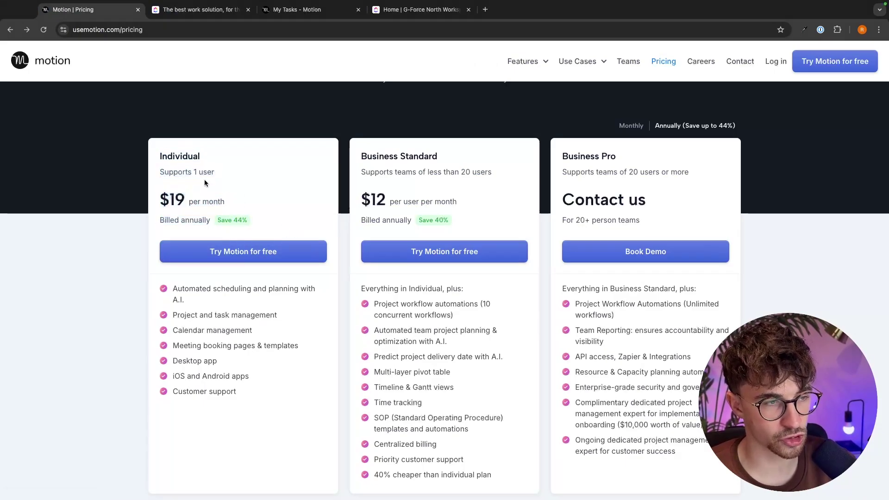
key(ctrl+Tab)
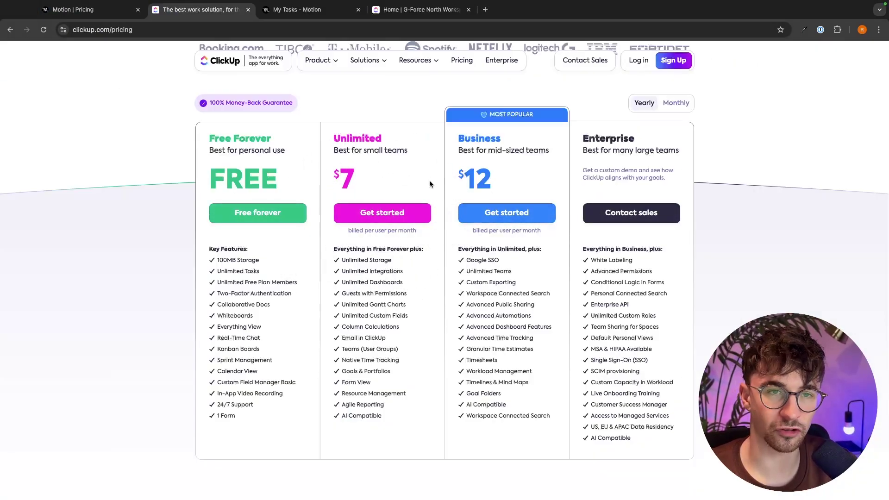
click(99, 15)
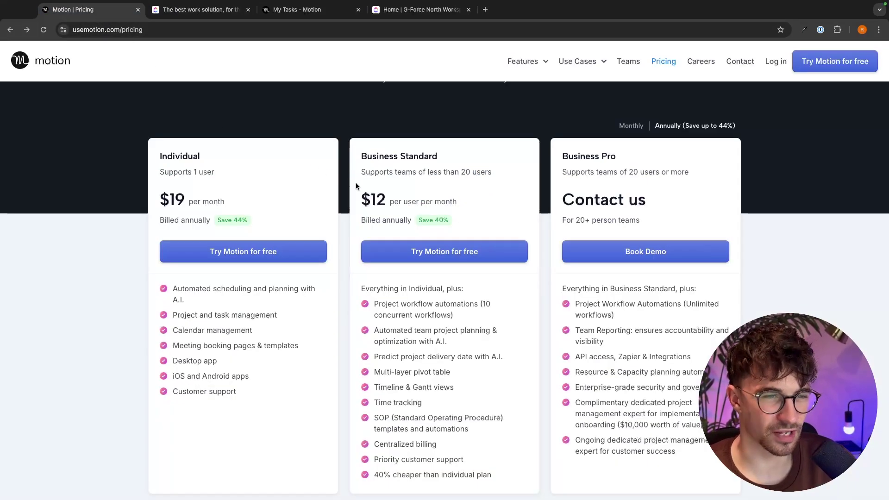
scroll(365, 189, down, 1)
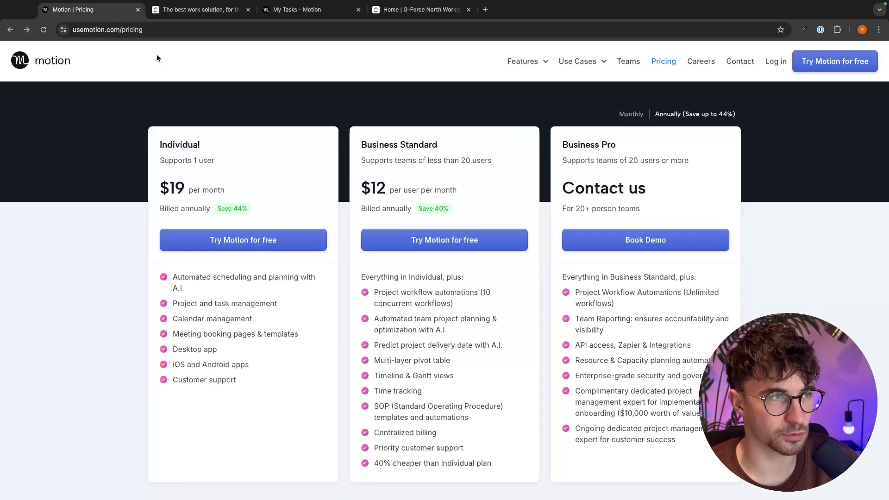
click(137, 10)
Close ClickUp's pricing tab, open Motion's week calendar, and show the empty ClickUp Test list.
click(138, 10)
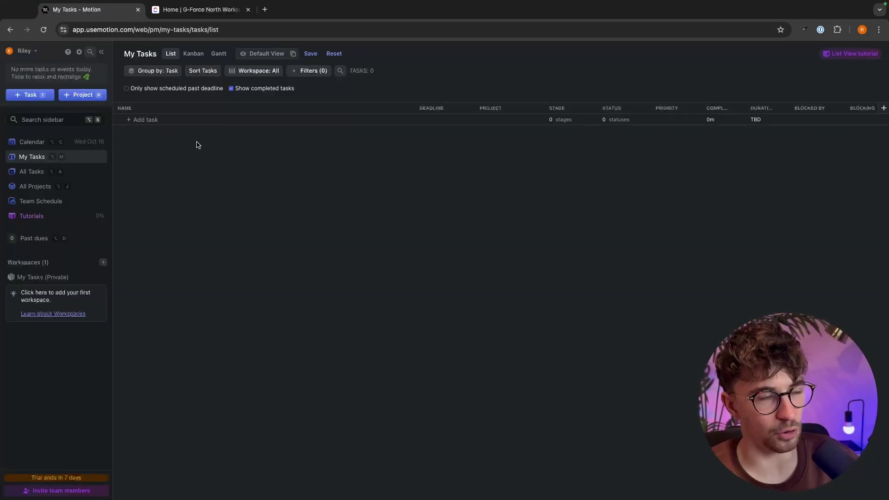
click(178, 9)
click(112, 10)
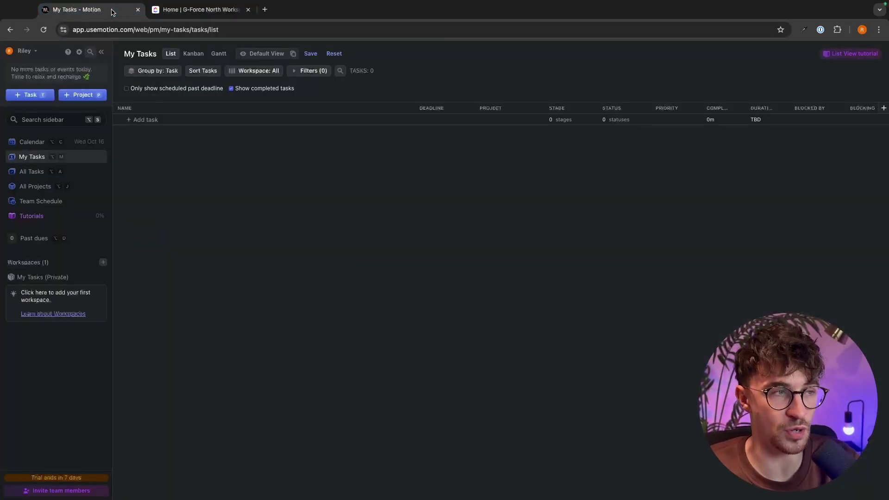
click(206, 9)
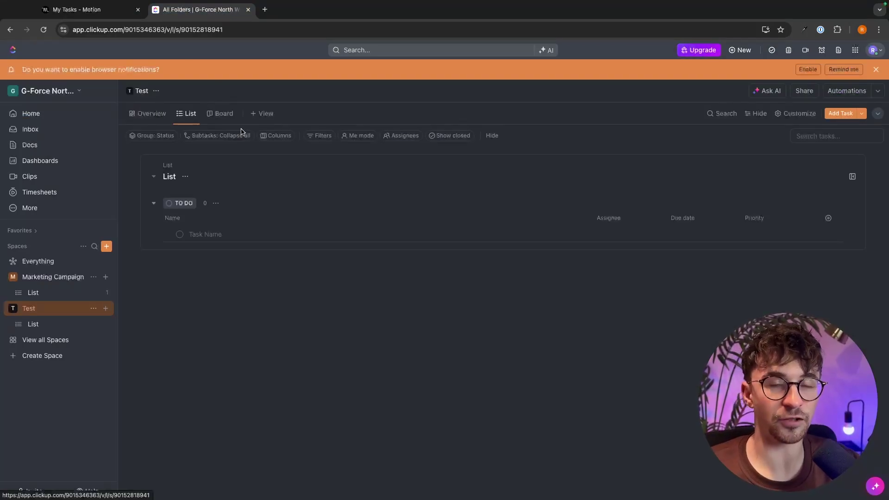
click(76, 10)
click(171, 10)
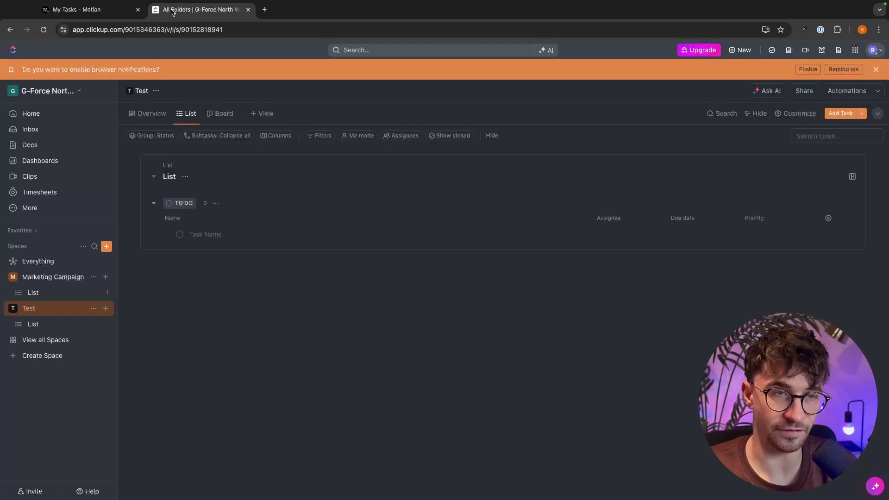
click(81, 10)
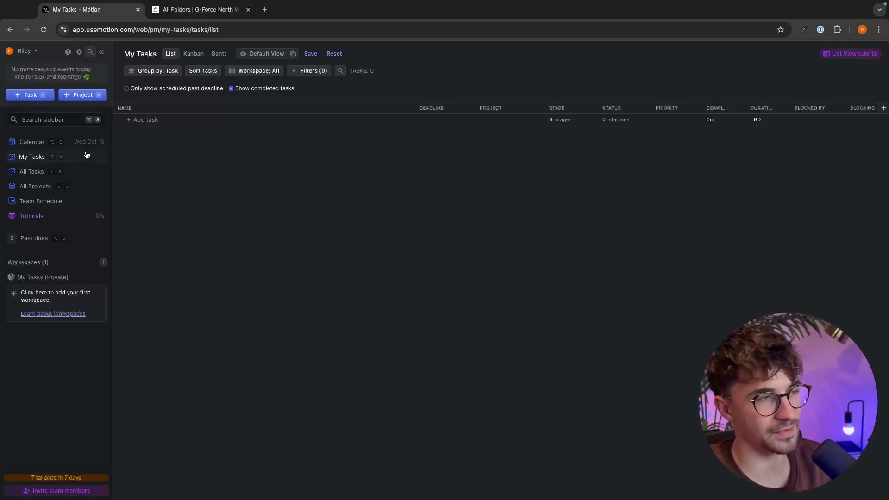
click(31, 141)
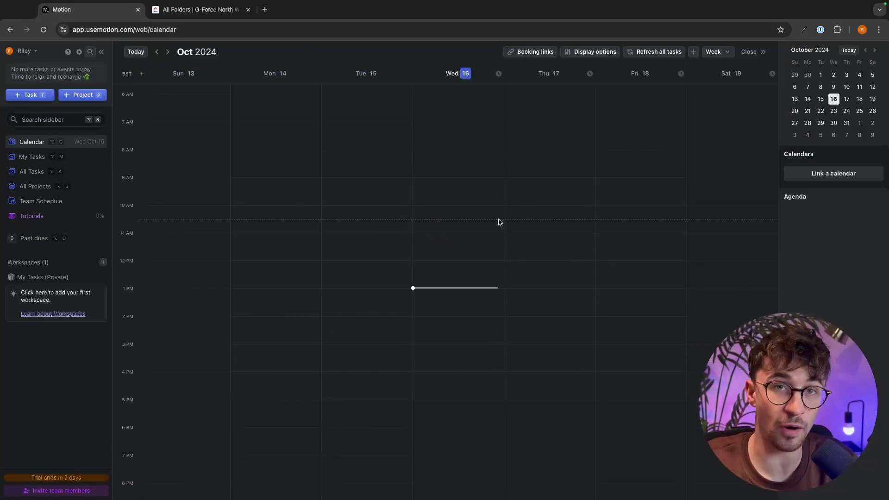
click(199, 9)
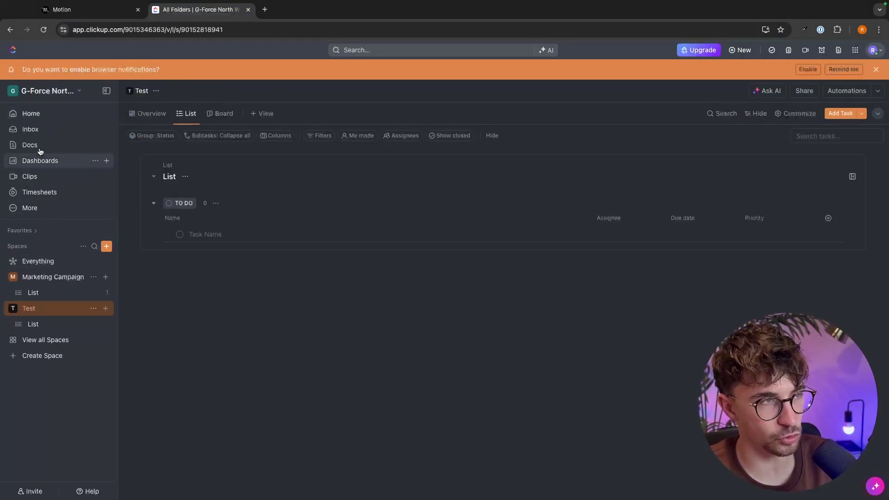
Look through ClickUp's Clips recording options, then open My timesheet for Oct 13 – Oct 19.
click(50, 181)
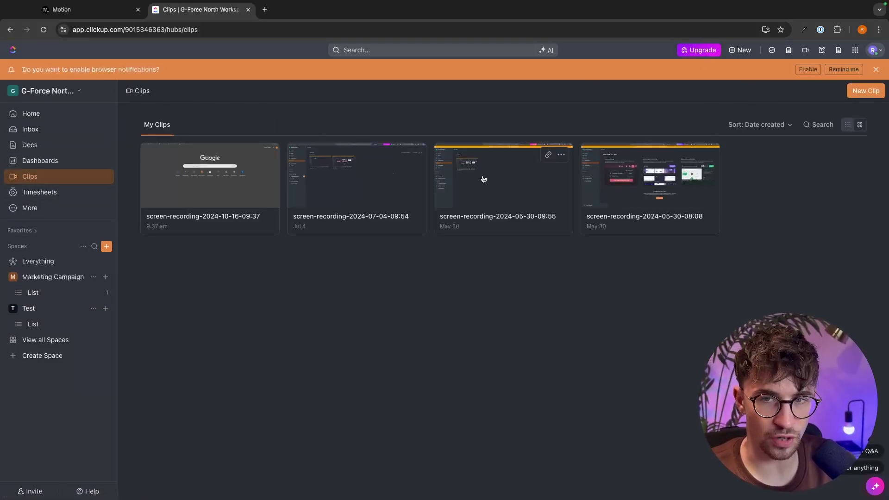
click(865, 90)
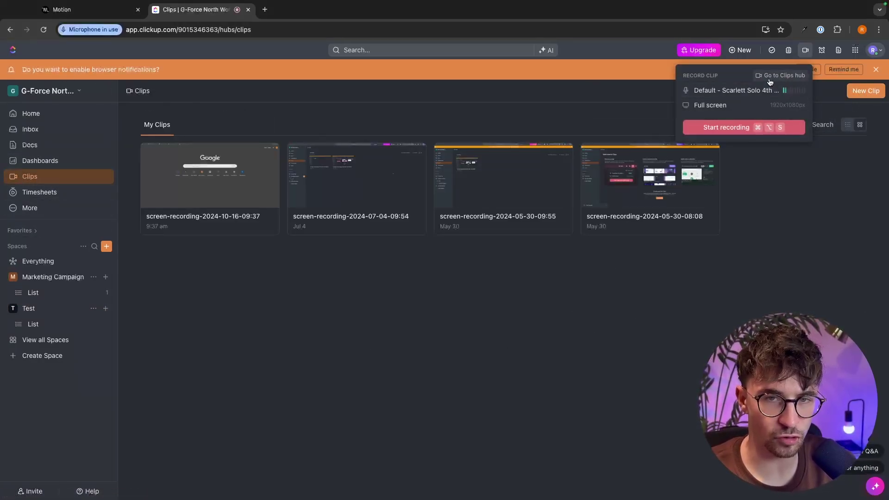
click(779, 165)
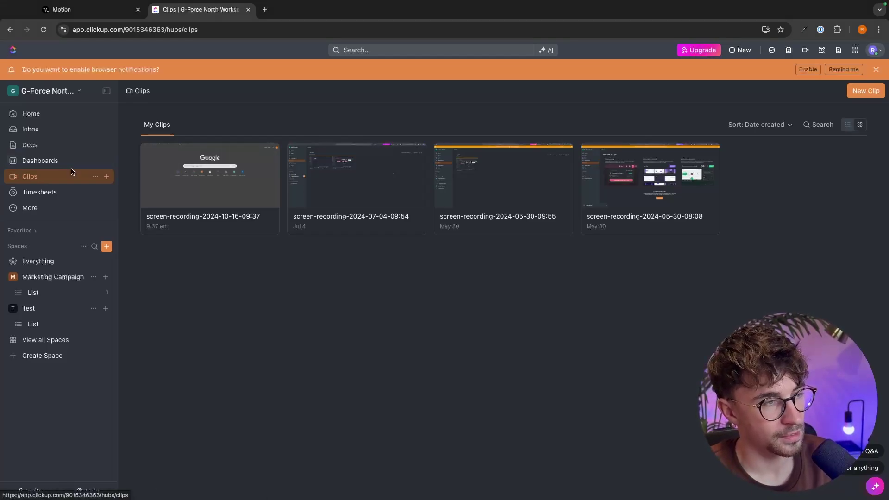
click(36, 193)
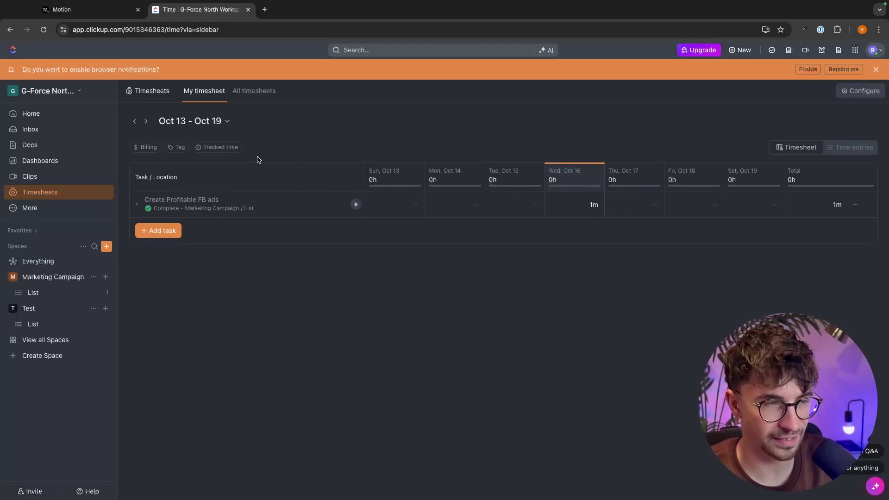
Start and stop the timer on Create Profitable FB ads, then create and close an untitled doc.
click(354, 206)
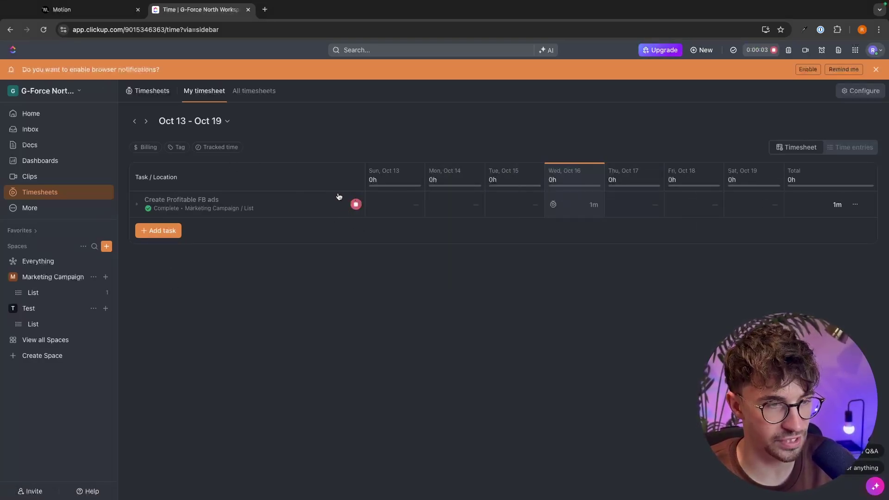
click(355, 204)
click(68, 151)
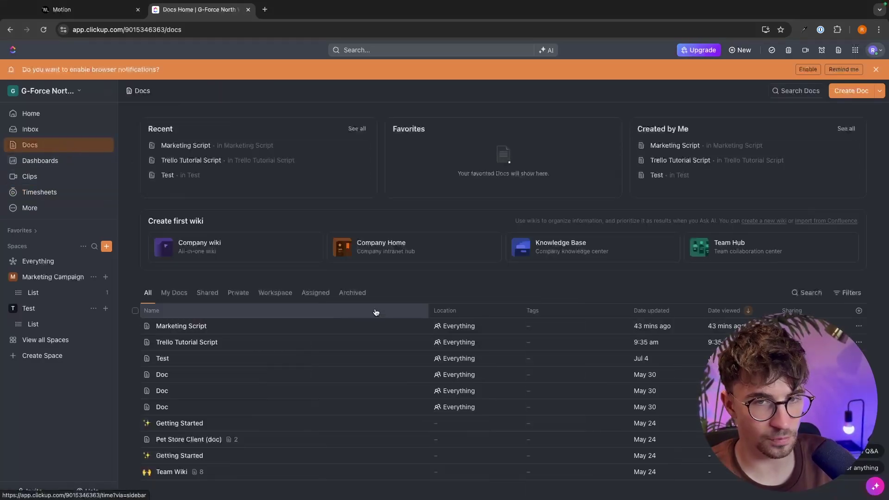
click(843, 93)
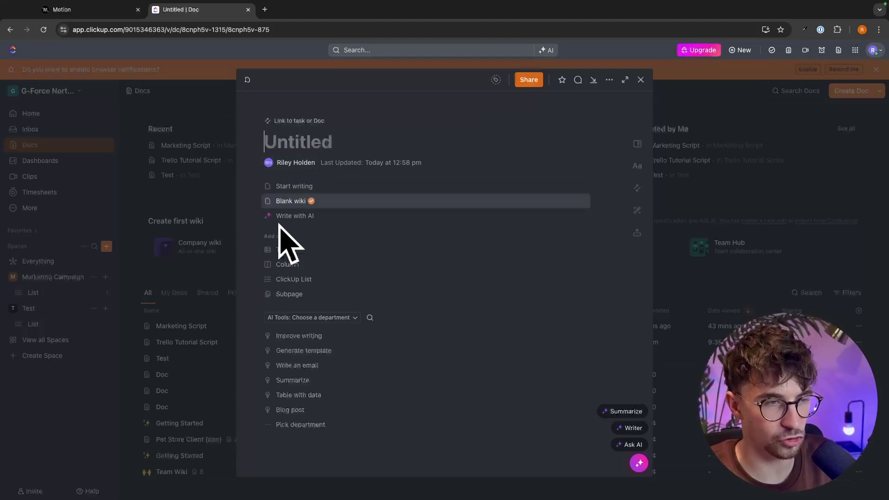
click(784, 89)
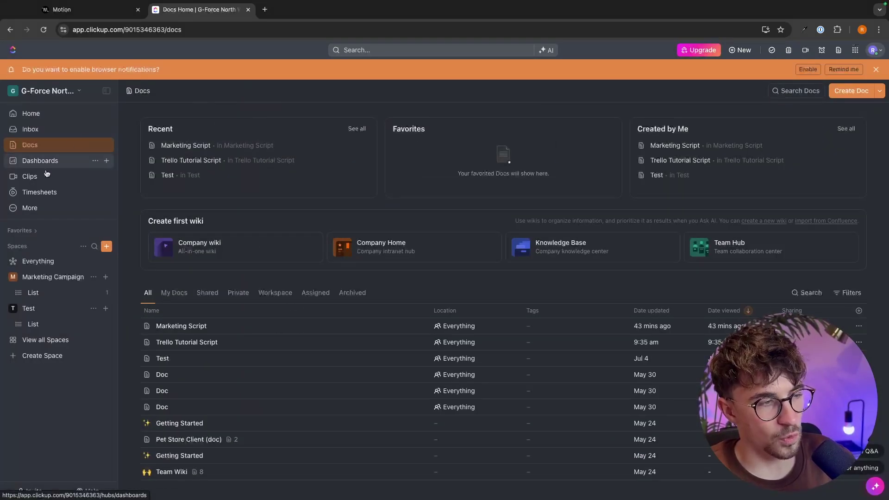
Open ClickUp's Test space, then return to Motion's still-empty My Tasks list.
click(27, 307)
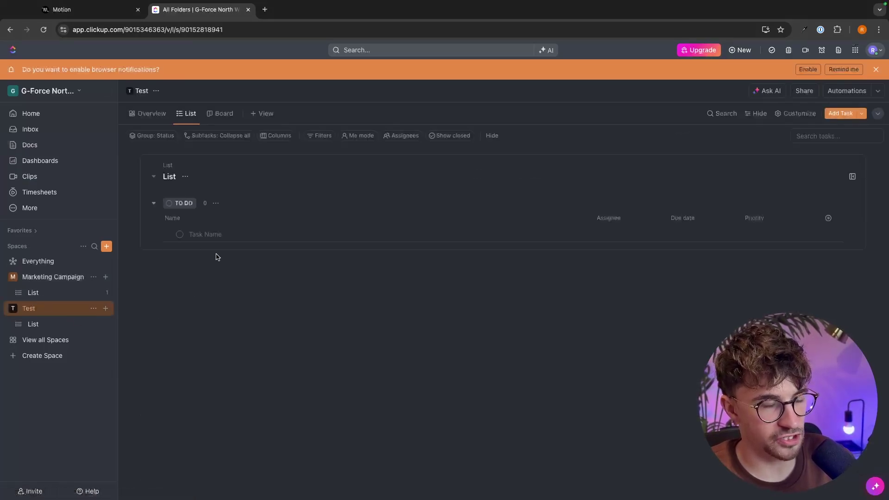
click(86, 13)
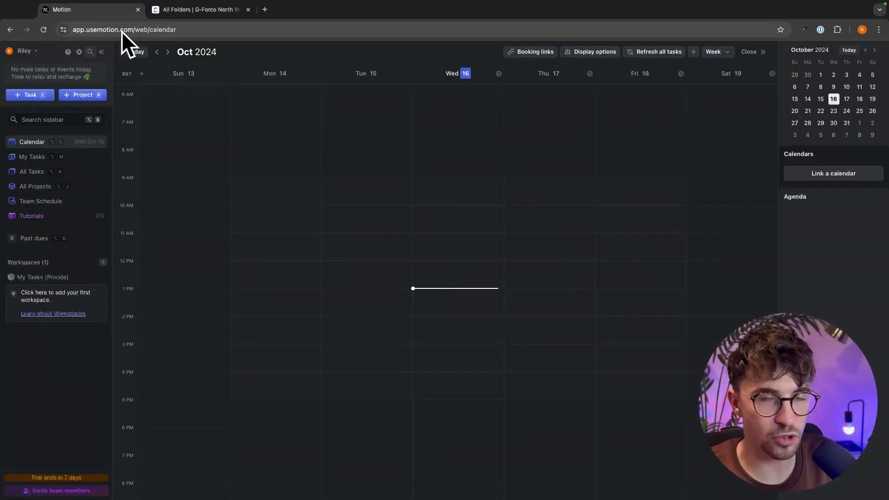
click(32, 157)
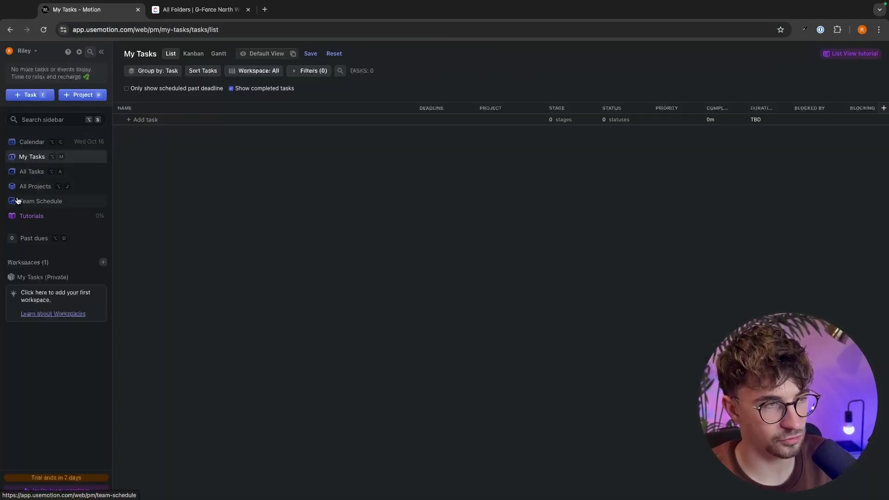
Start a new Motion task named 'motion vs clickup video', keeping status Todo.
click(145, 120)
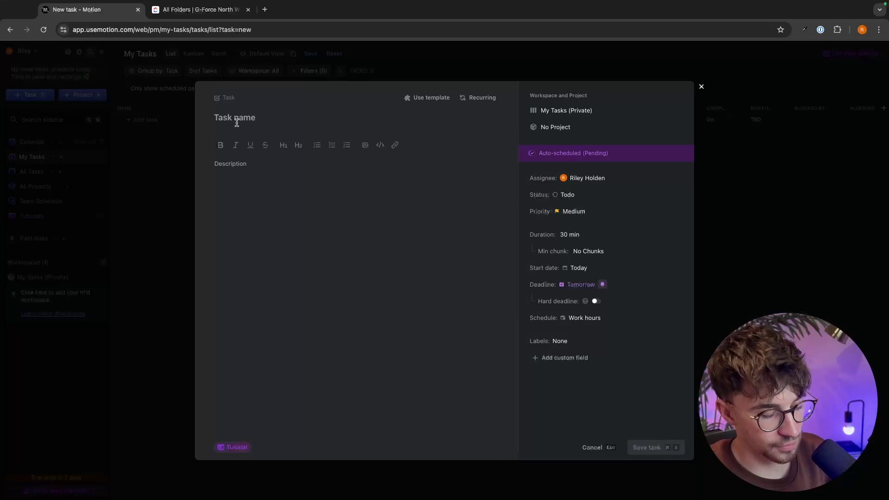
text(motio)
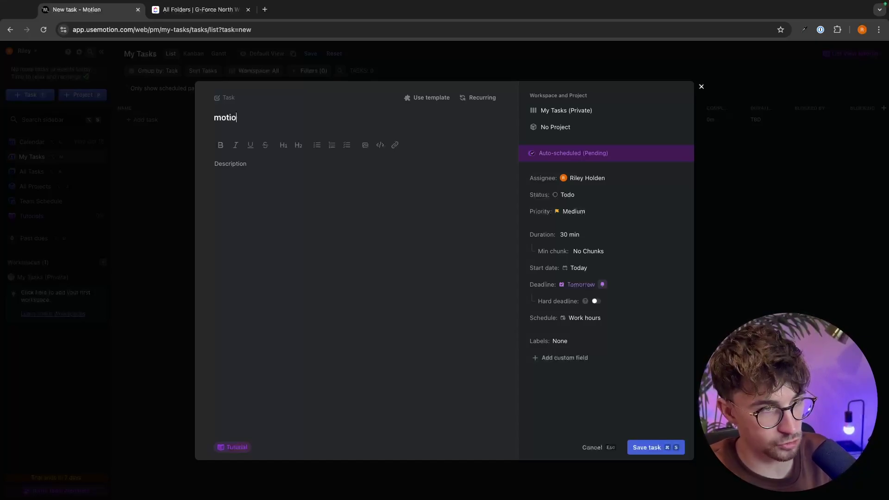
text(n vs clickup v)
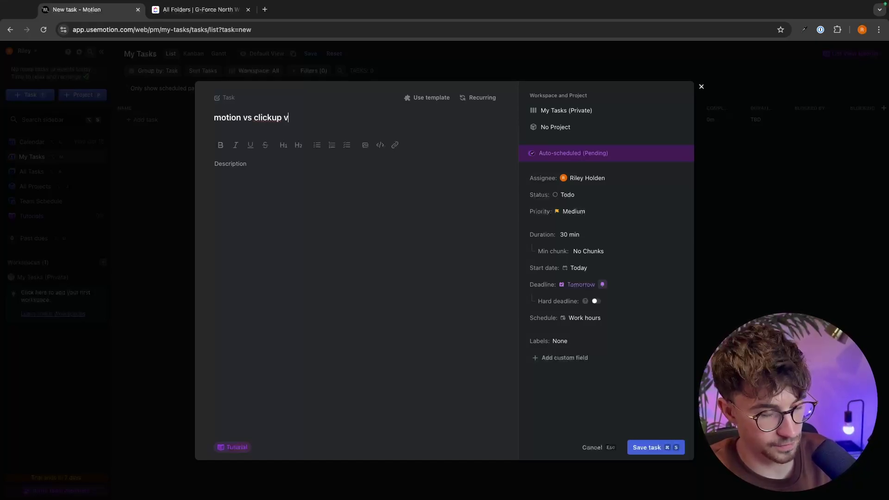
text(ideo)
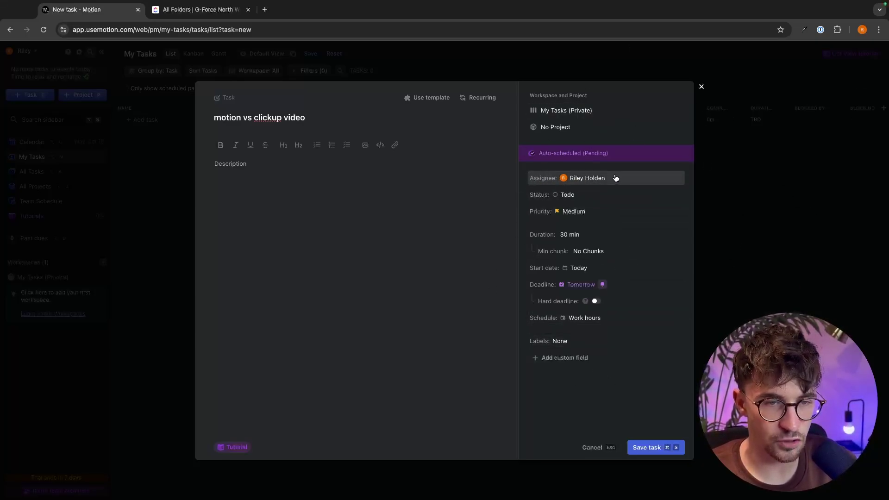
click(543, 195)
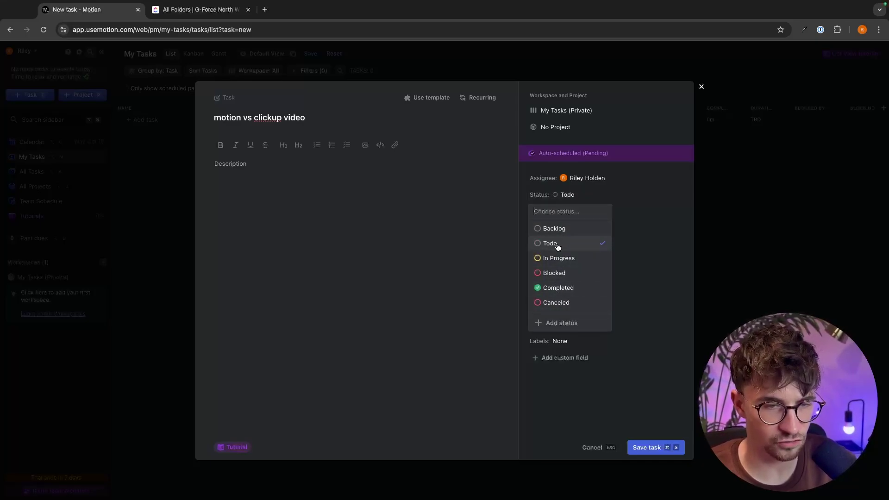
click(648, 276)
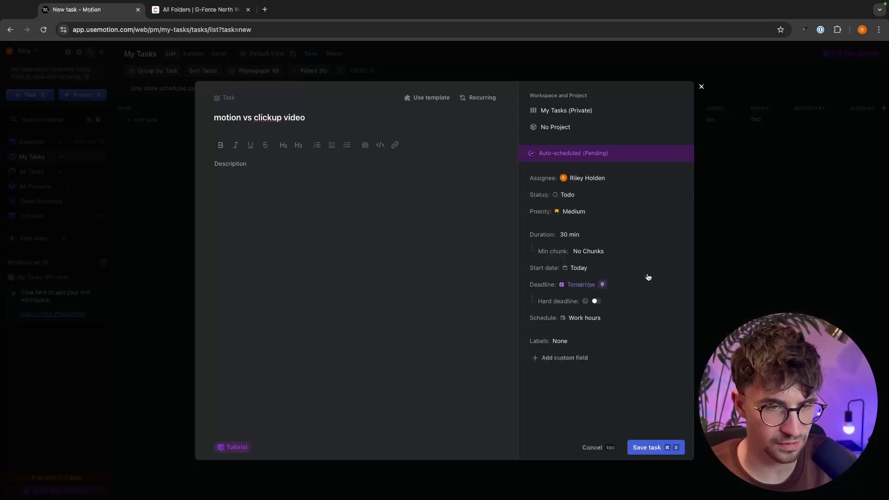
Set the task priority to High and keep the duration at 30 min.
click(572, 211)
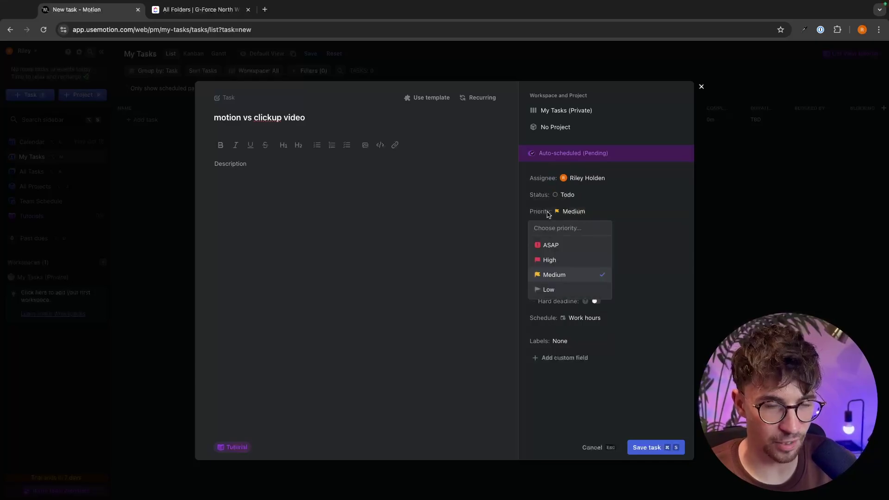
click(573, 212)
drag(519, 212, 594, 213)
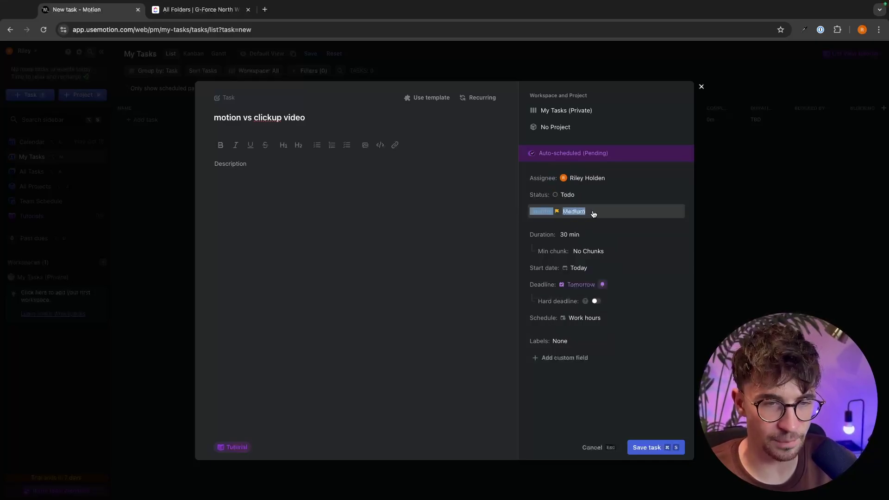
click(517, 217)
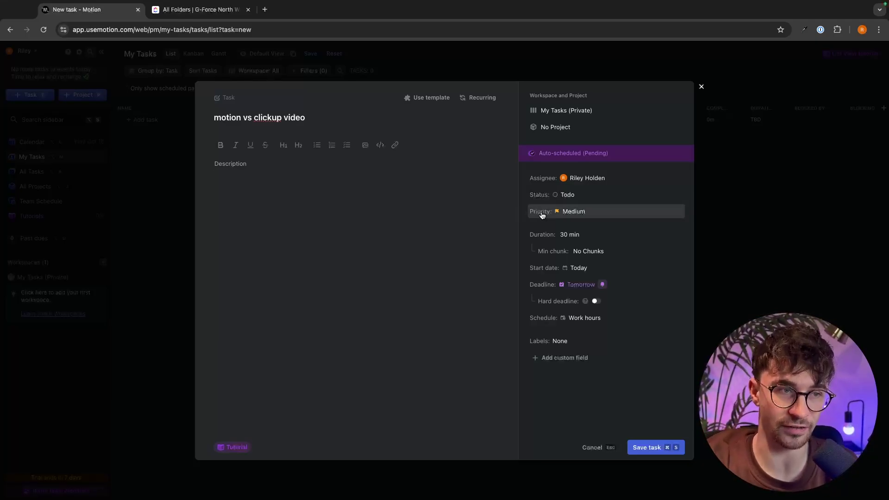
click(578, 219)
click(574, 257)
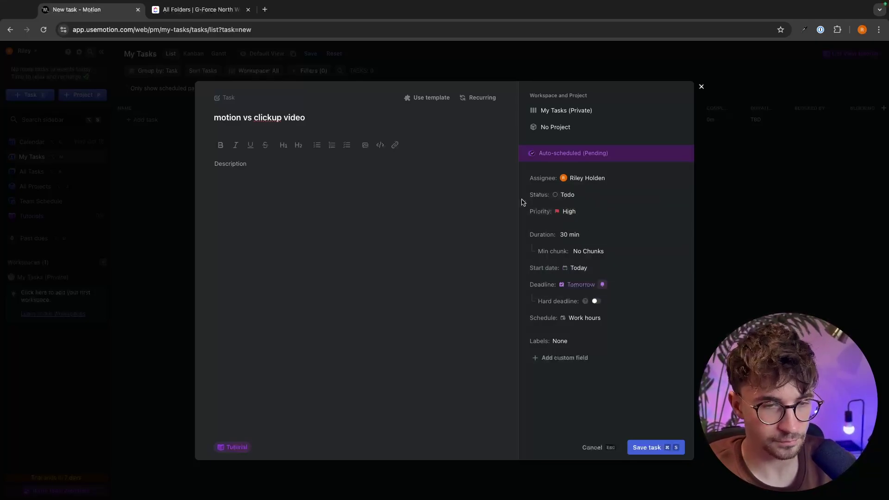
drag(524, 236, 609, 238)
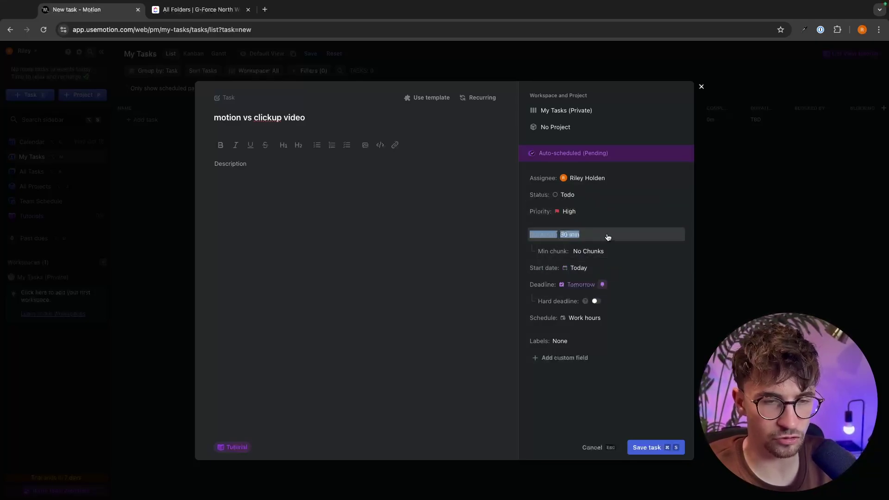
click(561, 238)
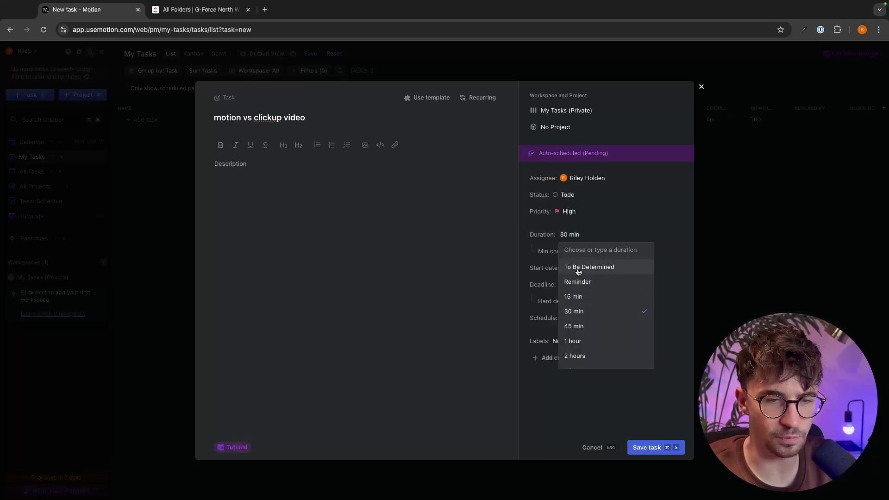
click(592, 222)
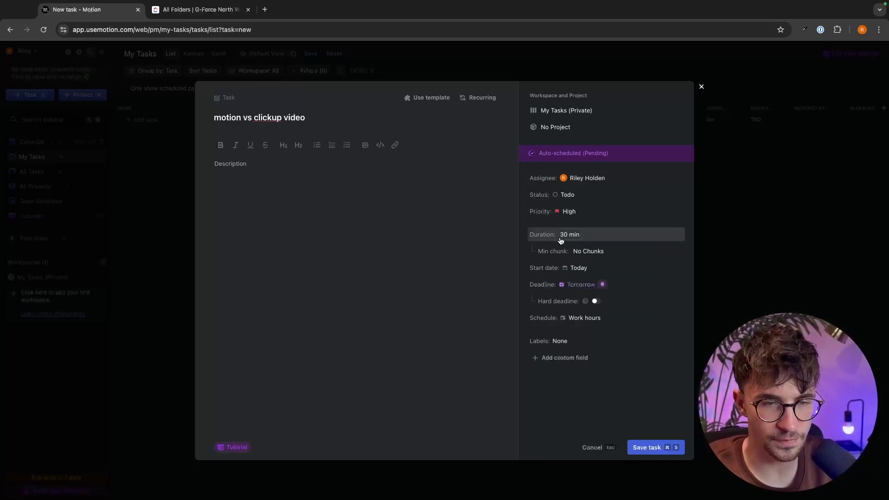
Prefix the title with 'Record' and keep the Work hours schedule.
click(215, 116)
text(Record)
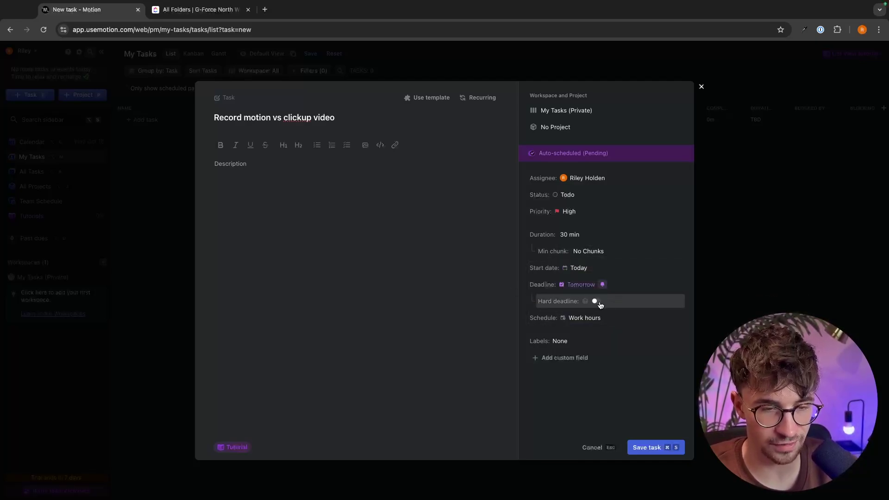
click(582, 321)
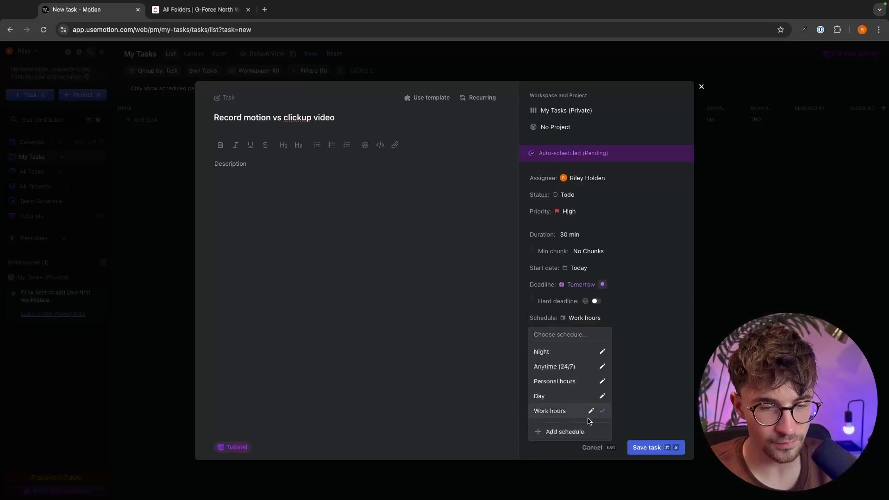
click(558, 415)
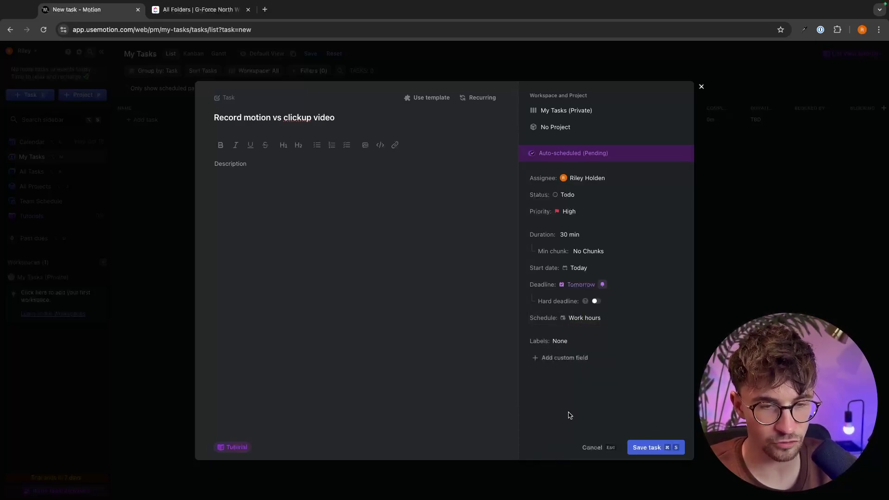
Save the task and confirm it is scheduled Wednesday 1:00–1:30 PM on the calendar.
click(656, 449)
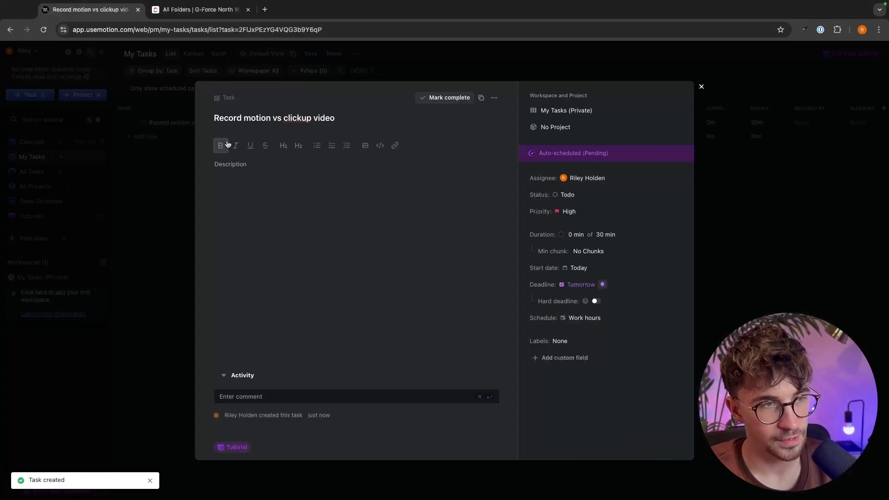
click(700, 87)
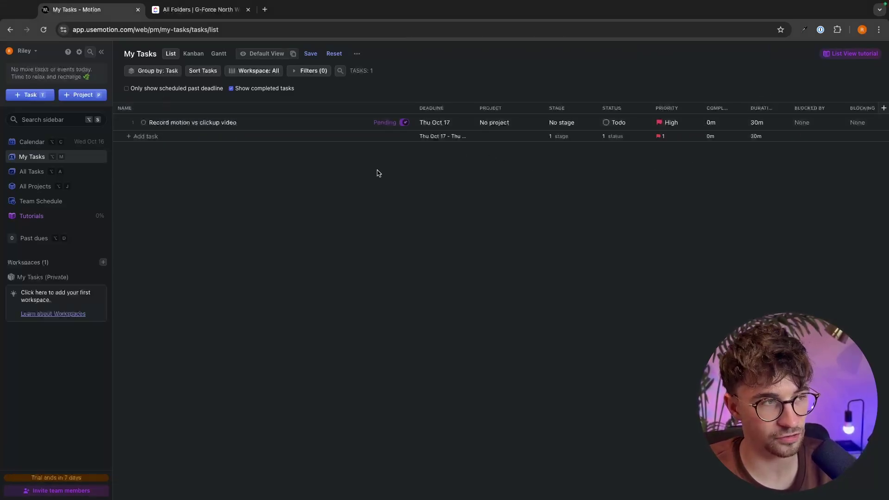
click(39, 141)
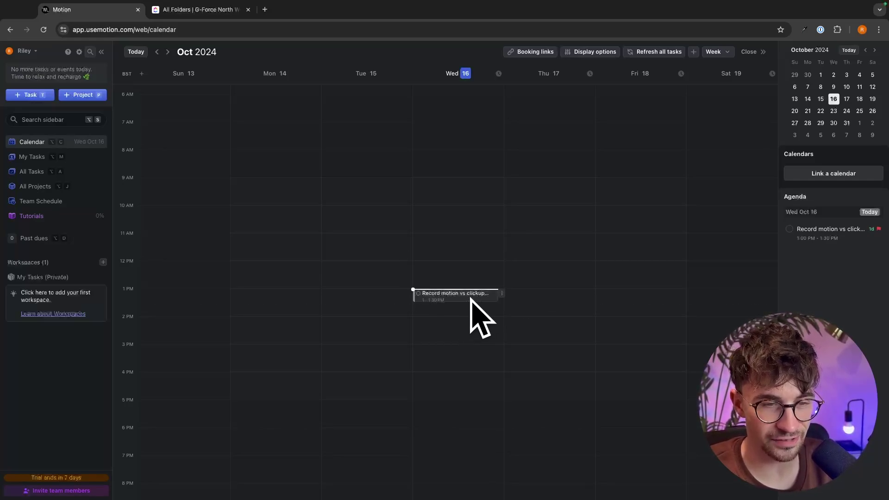
mouse_move(450, 296)
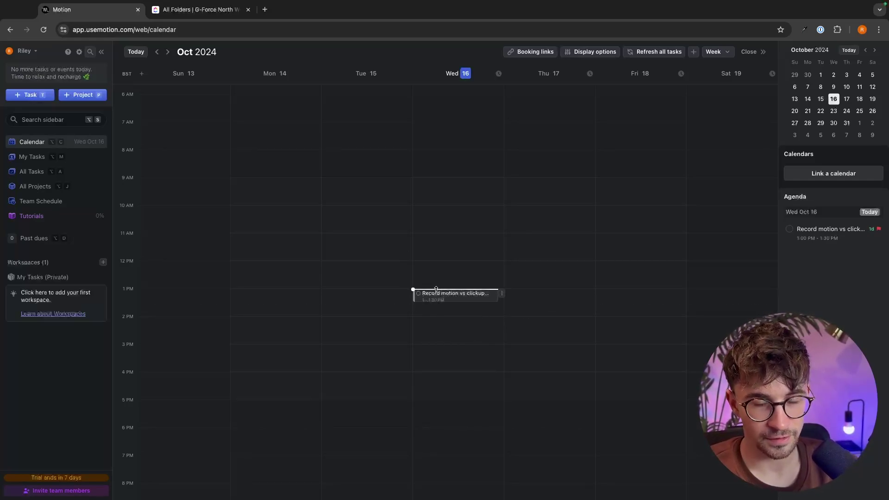
click(49, 158)
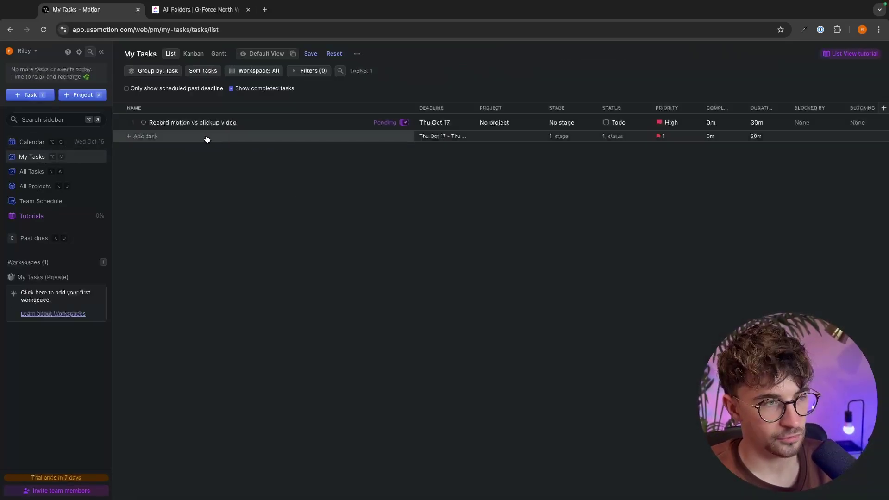
Flip between My Tasks and the calendar week, then go to the ClickUp Test list.
click(150, 137)
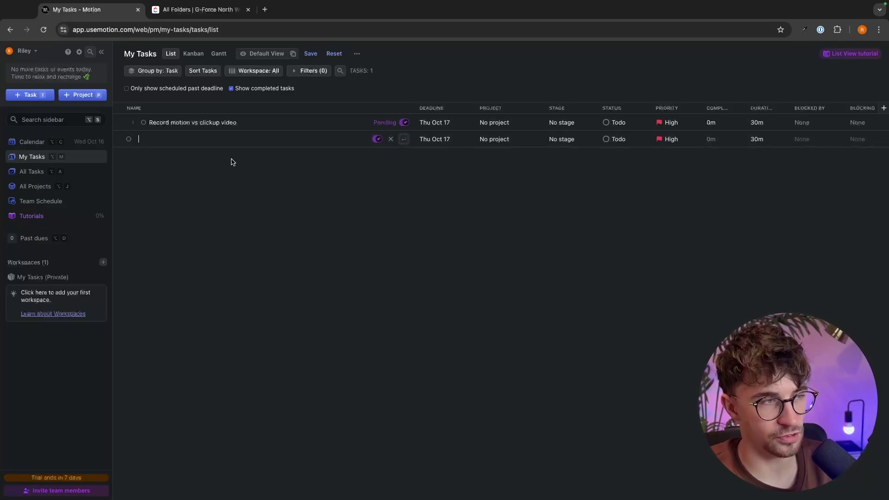
click(32, 141)
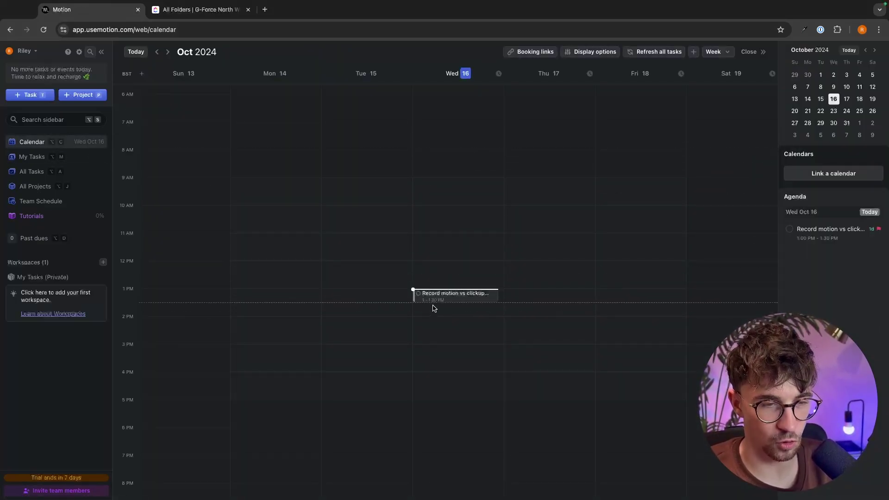
click(32, 157)
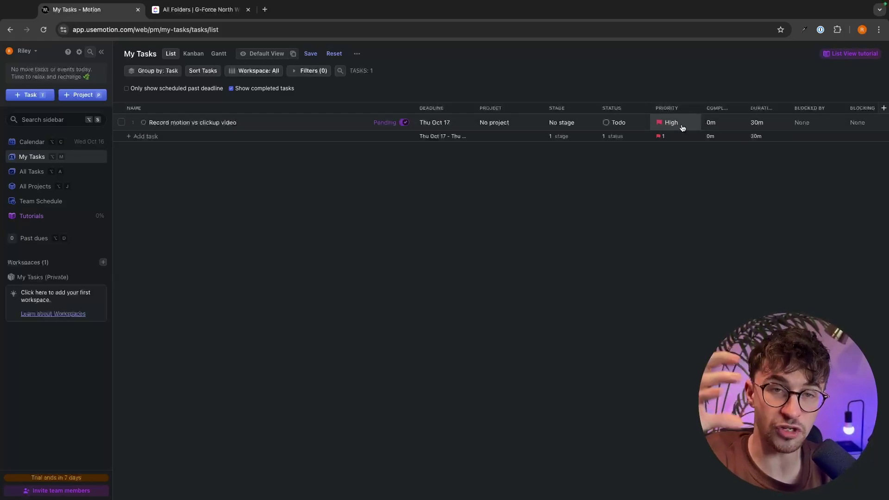
click(18, 142)
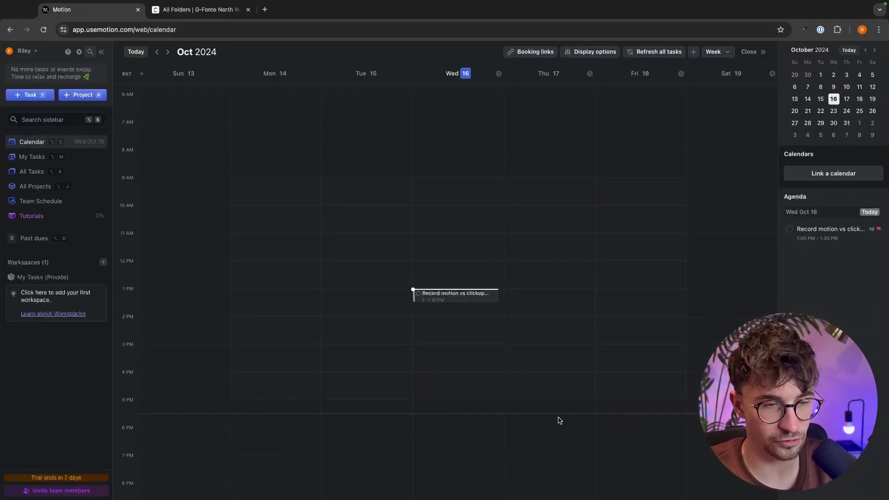
key(alt+m)
click(185, 16)
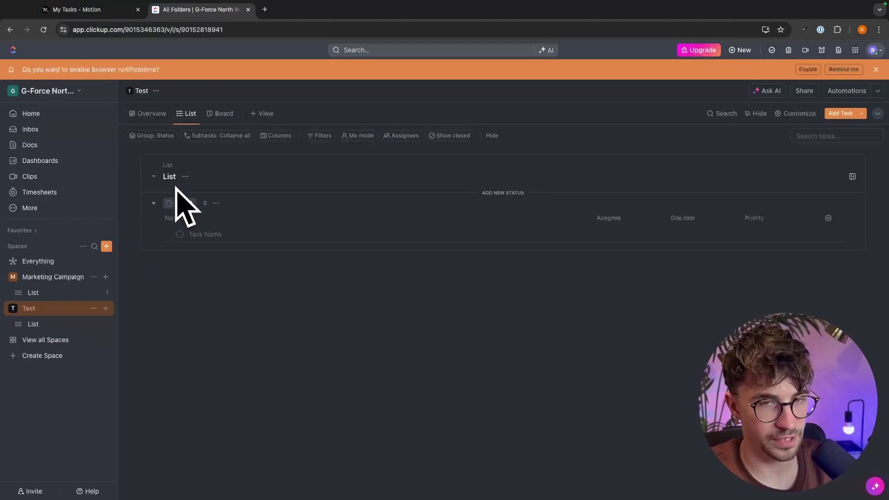
Add the task 'Record Motion vs clickup video' to the To Do group.
click(221, 234)
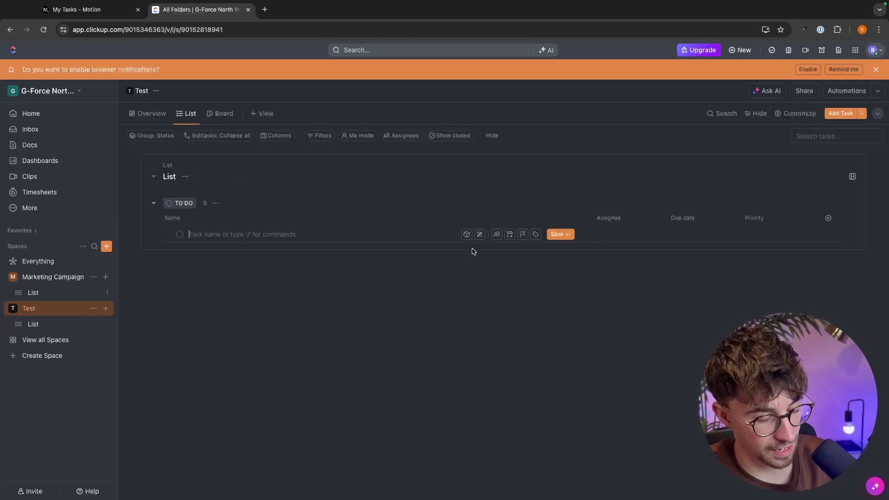
text(Motion vs clickup video)
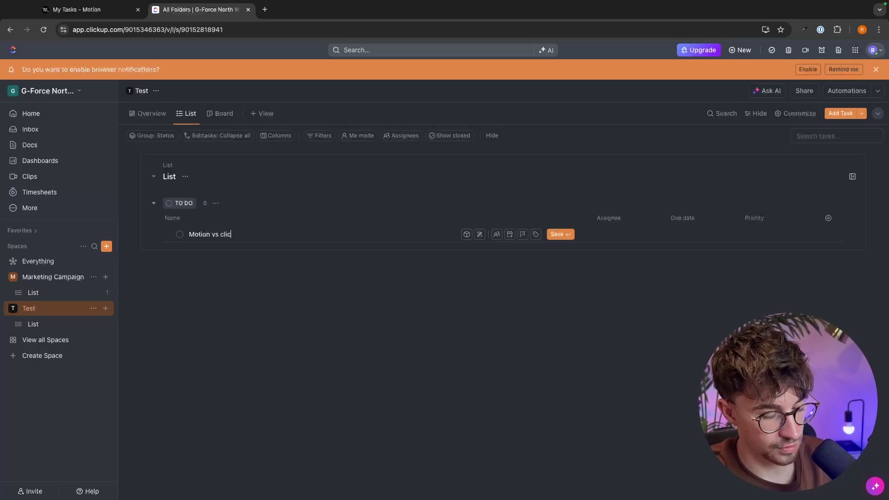
click(188, 234)
text(Record)
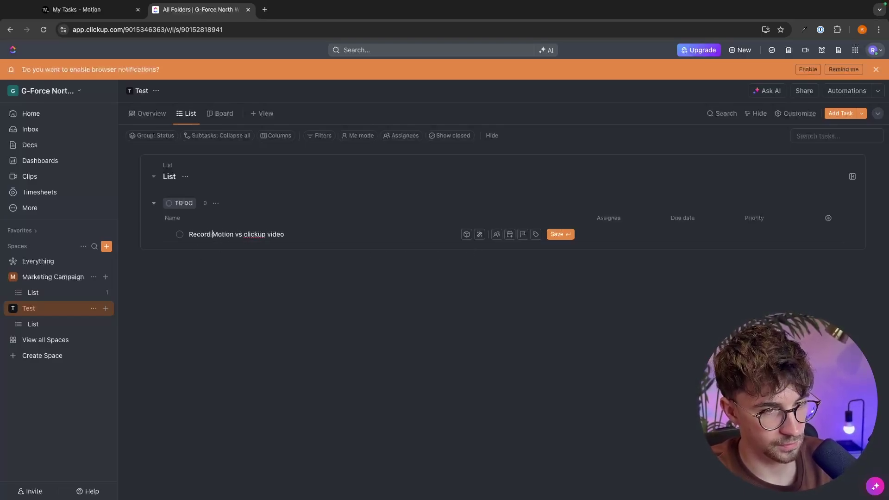
key(Return)
Assign the task to a teammate, due Friday 18 October, with Urgent priority.
click(605, 234)
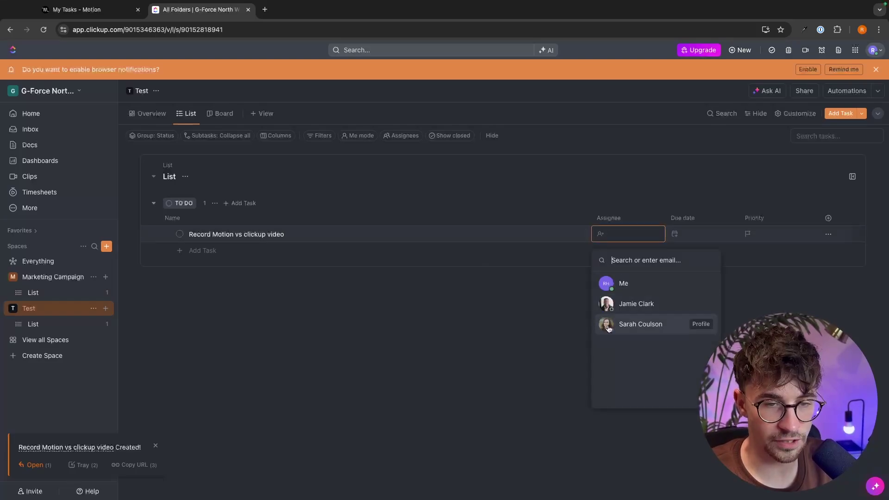
click(623, 304)
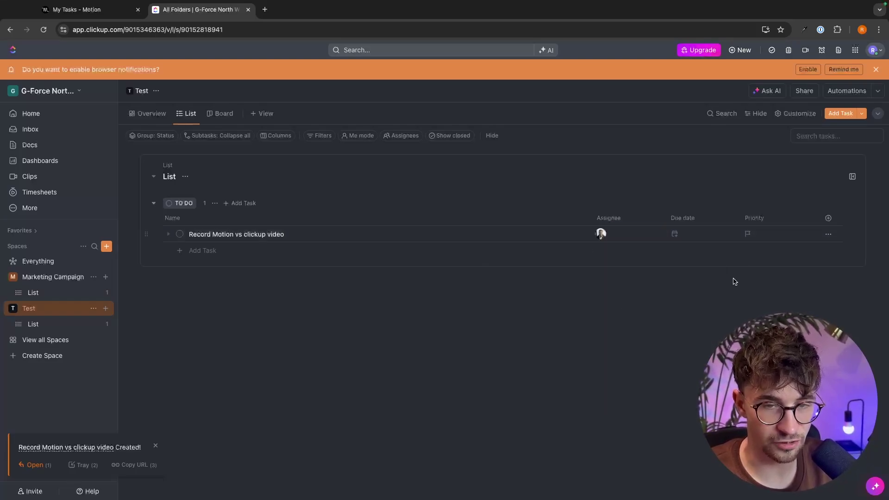
click(709, 235)
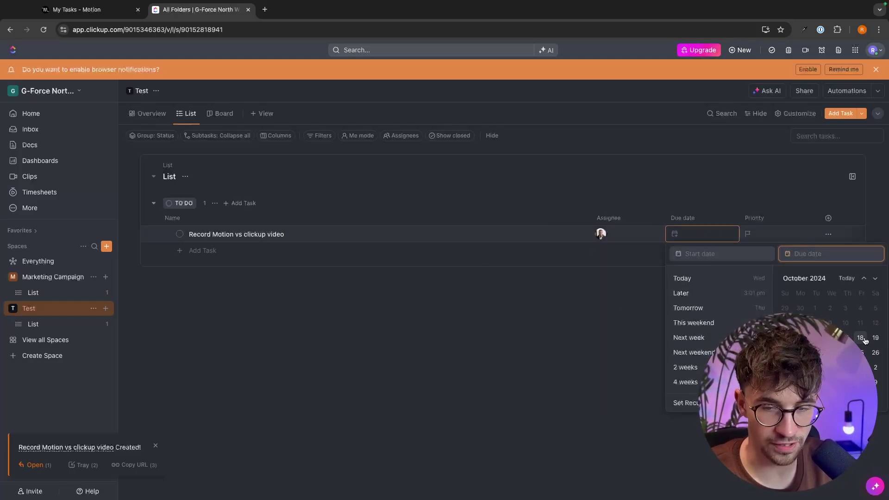
click(863, 340)
click(768, 238)
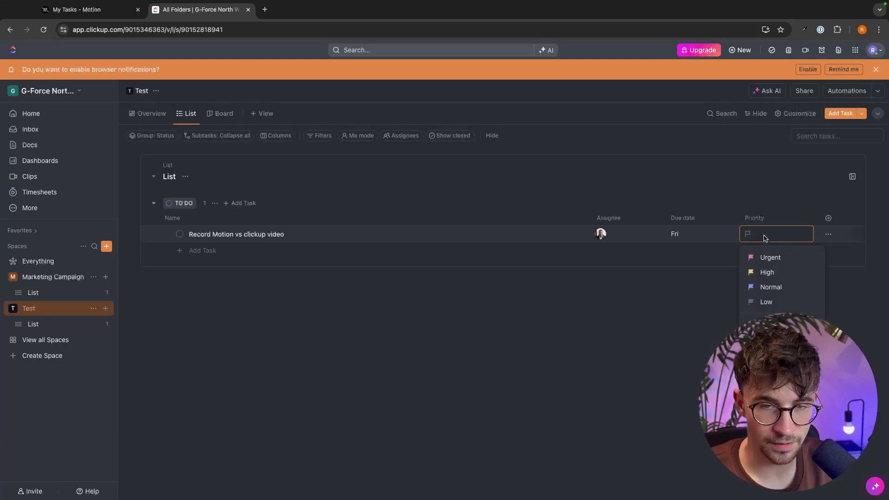
click(768, 260)
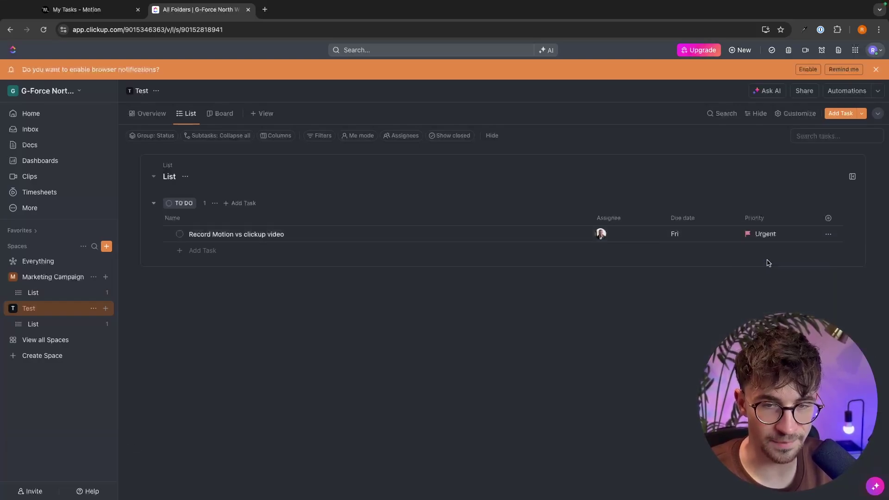
Start a new custom field on ClickUp's Test list after comparing with Motion's task-list columns.
click(820, 221)
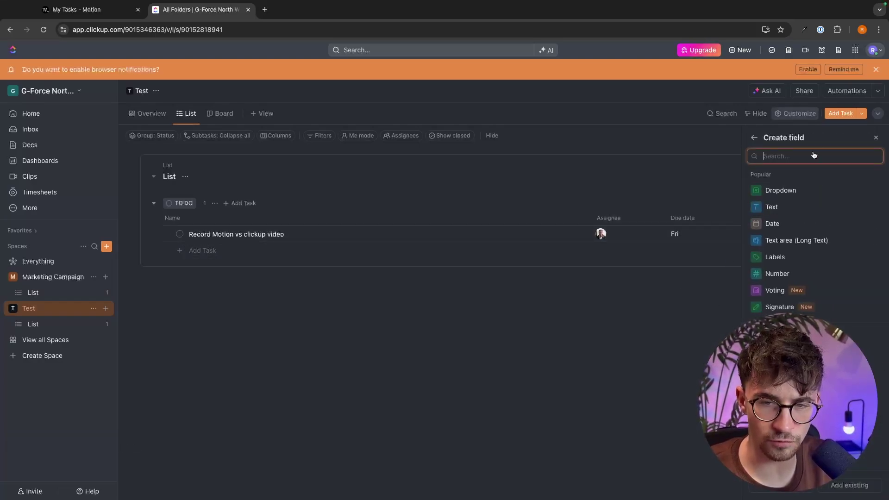
scroll(815, 278, down, 10)
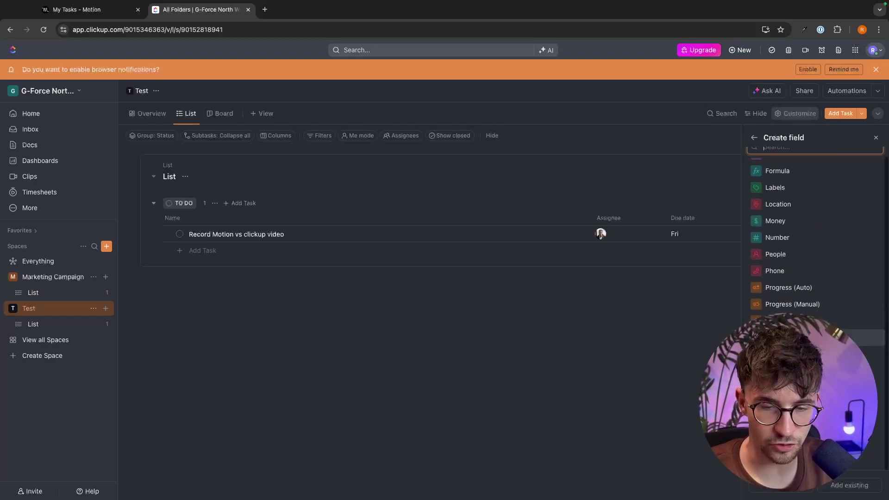
scroll(815, 278, up, 10)
scroll(857, 179, up, 1)
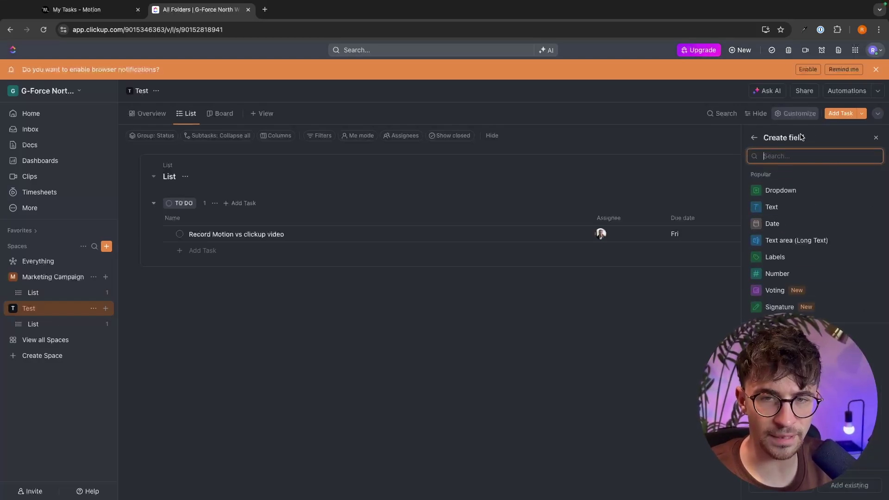
click(98, 6)
click(883, 108)
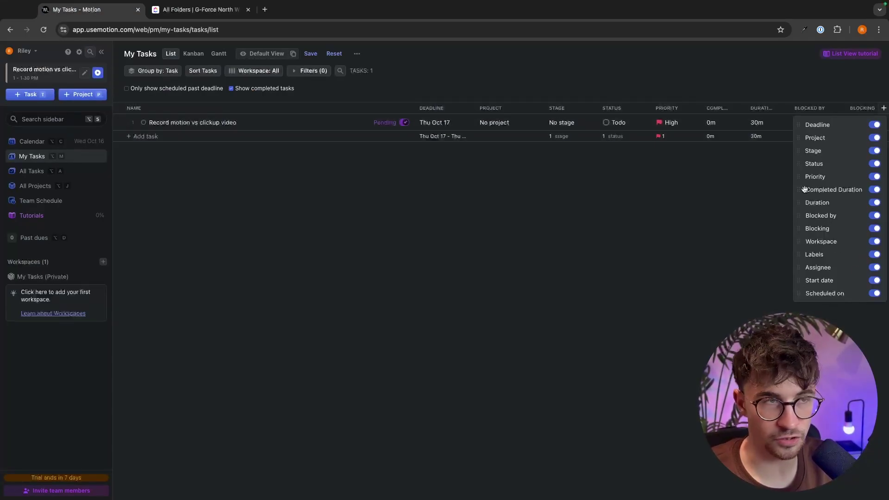
click(199, 9)
scroll(802, 272, down, 4)
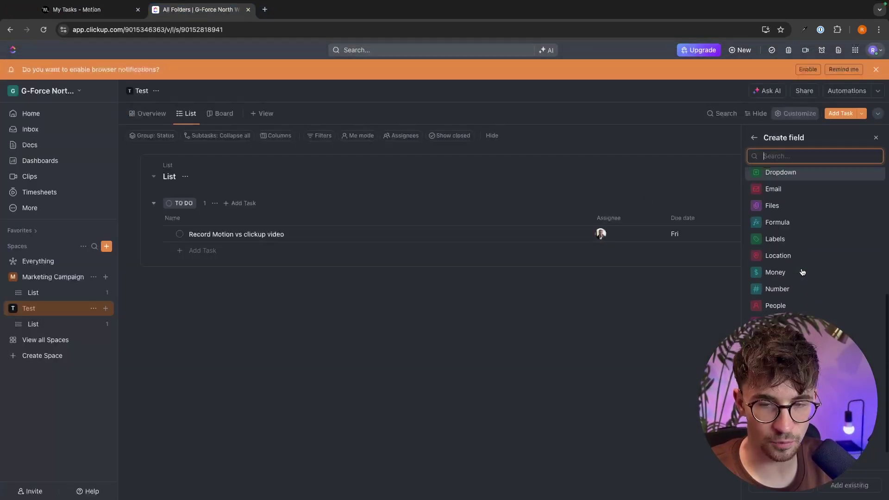
scroll(802, 272, down, 2)
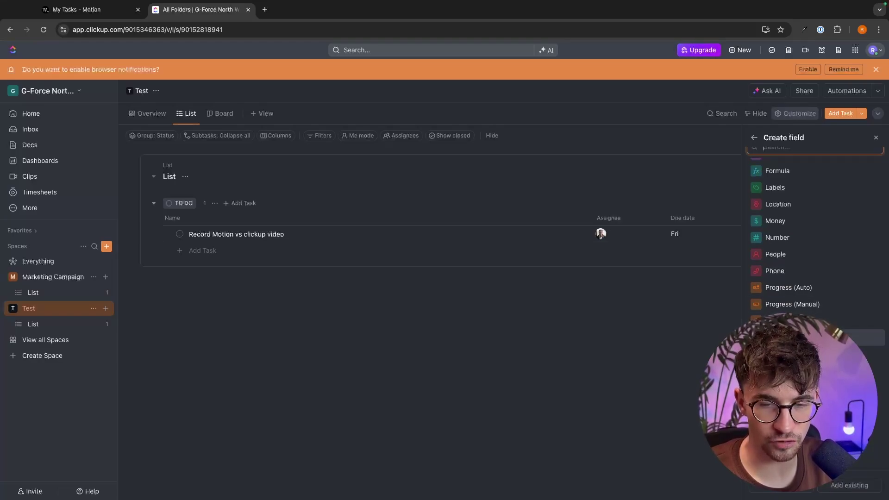
scroll(802, 232, up, 6)
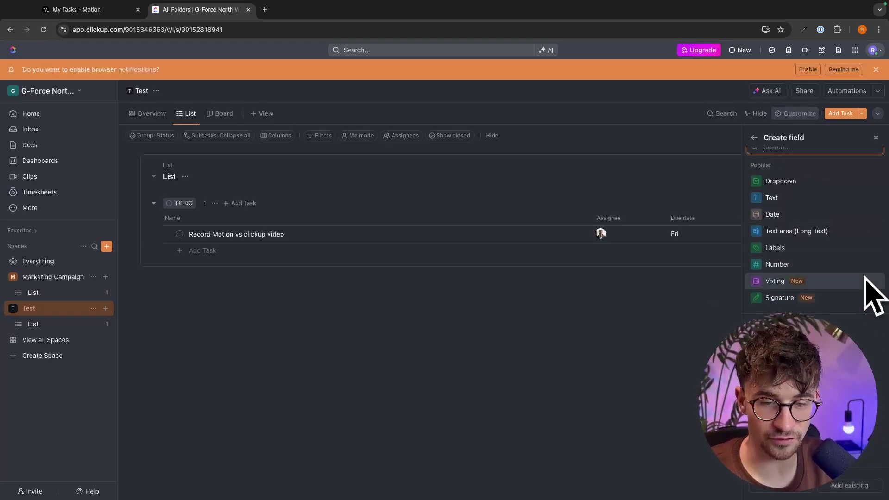
Create a Date field named Start Date and set the task's start date to Today.
click(772, 215)
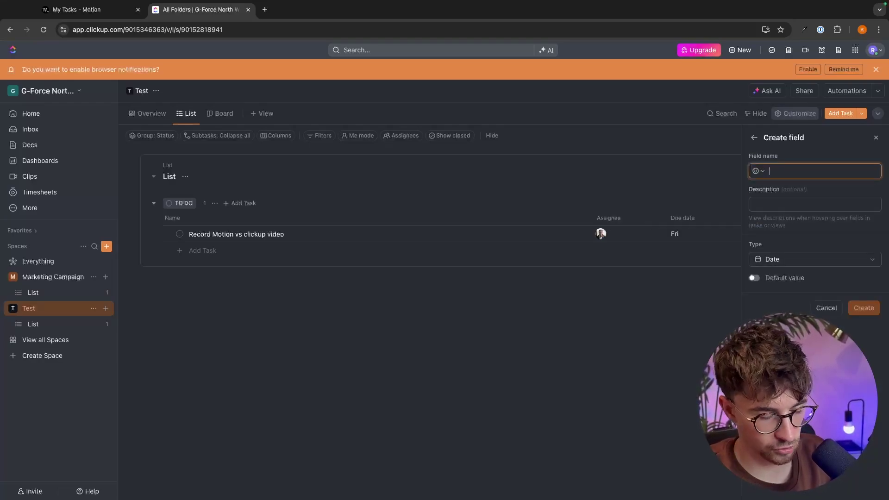
text(Start Date)
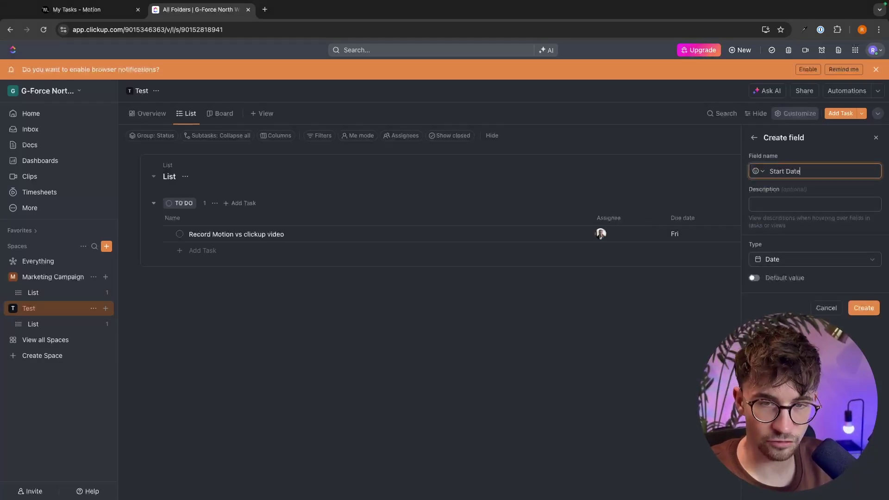
click(869, 308)
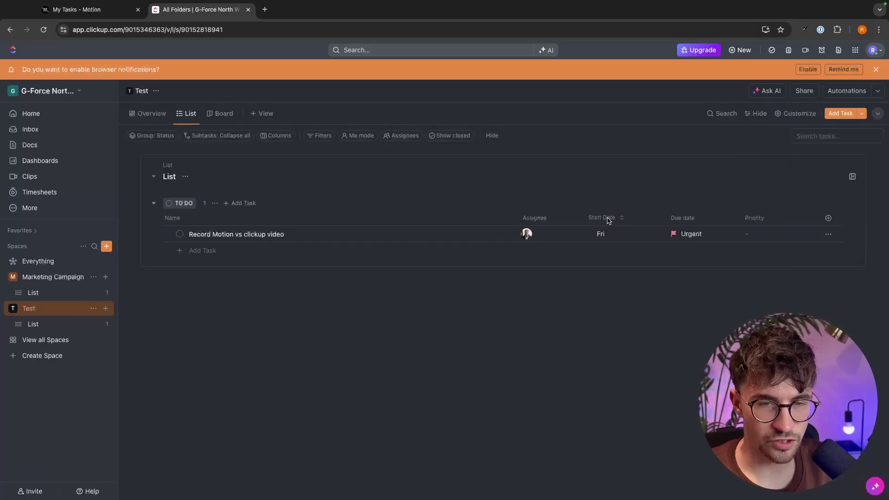
click(614, 233)
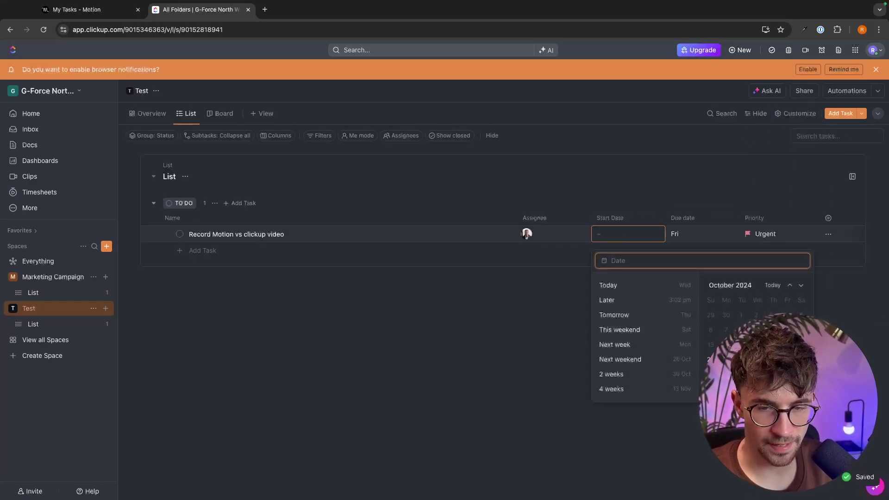
click(607, 284)
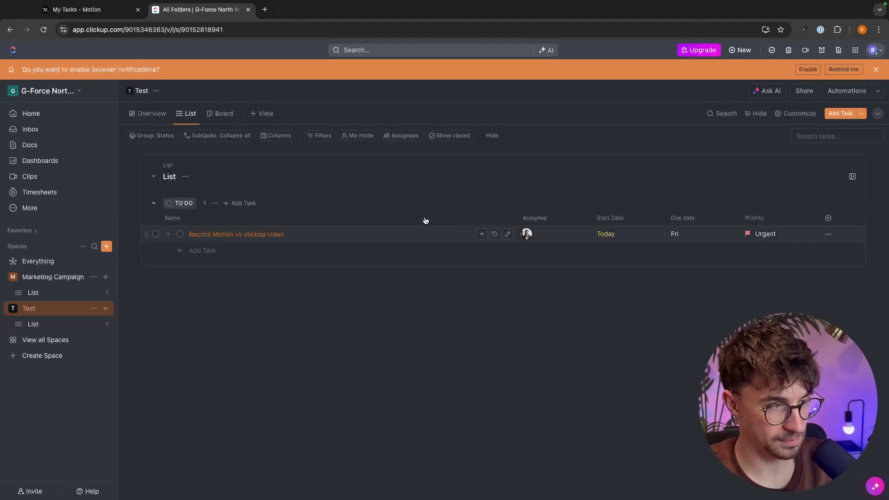
Add a Calendar view to the ClickUp Test space and dismiss its customisation panel.
click(261, 113)
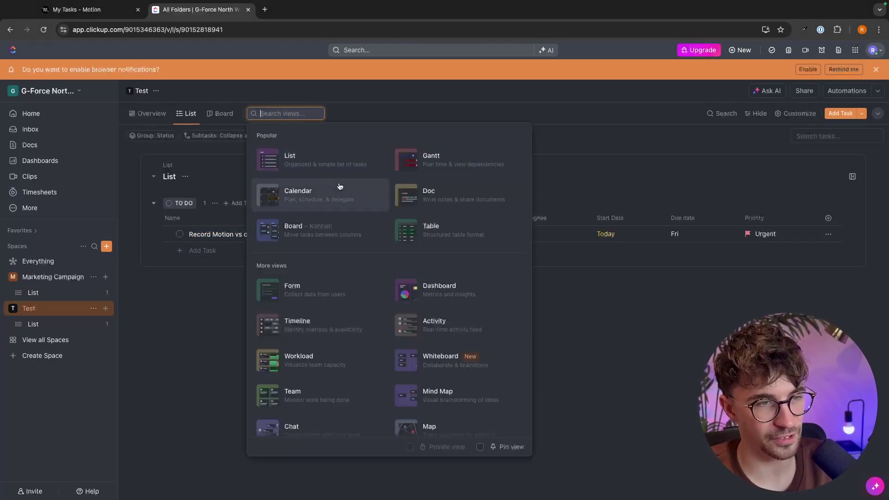
click(317, 192)
scroll(688, 242, down, 1)
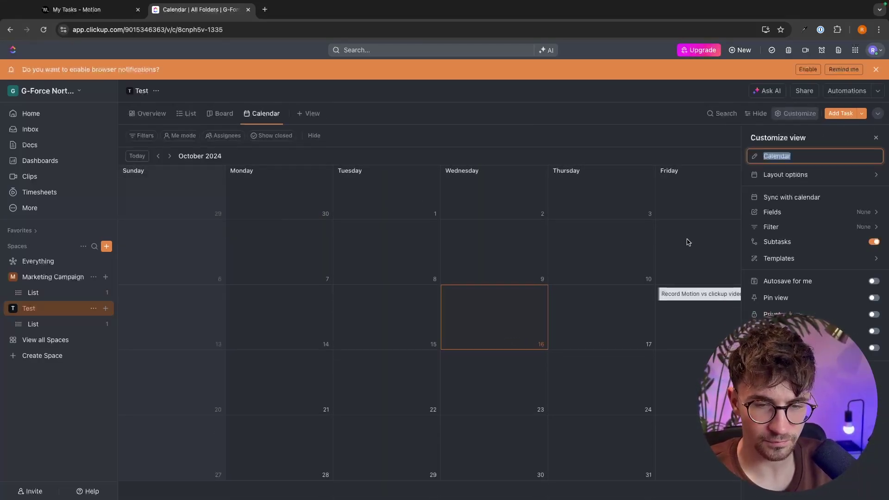
key(Escape)
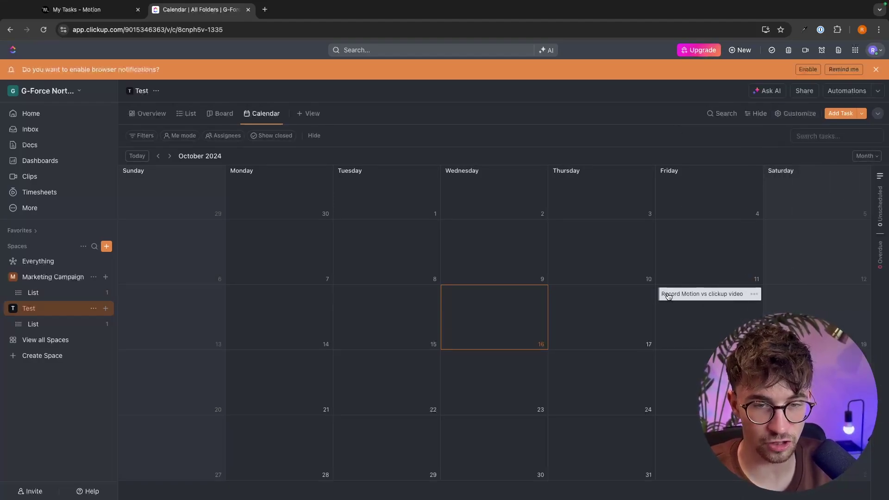
View the Test list as Board and Calendar, browse other view types, then return to Motion.
key(alt+Left)
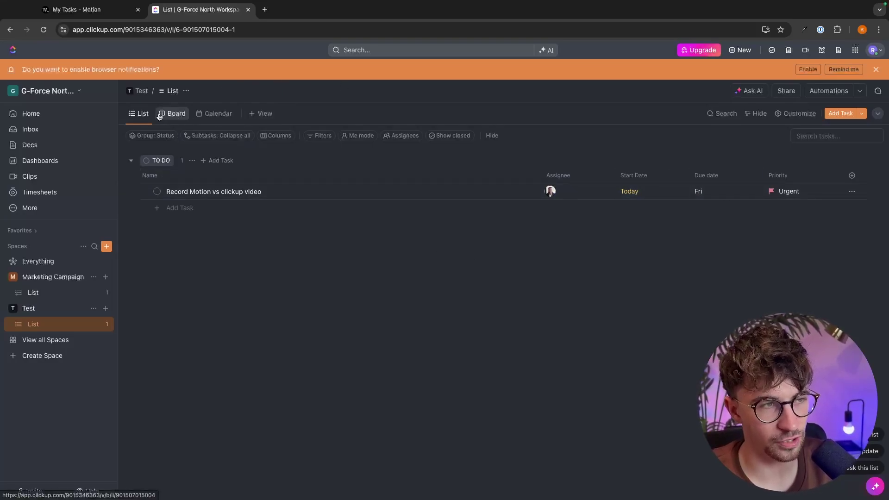
click(175, 114)
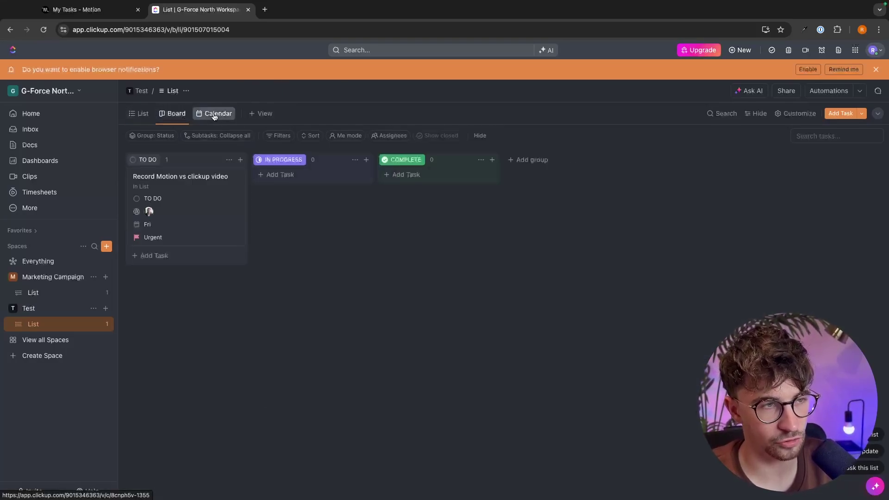
click(215, 114)
click(257, 115)
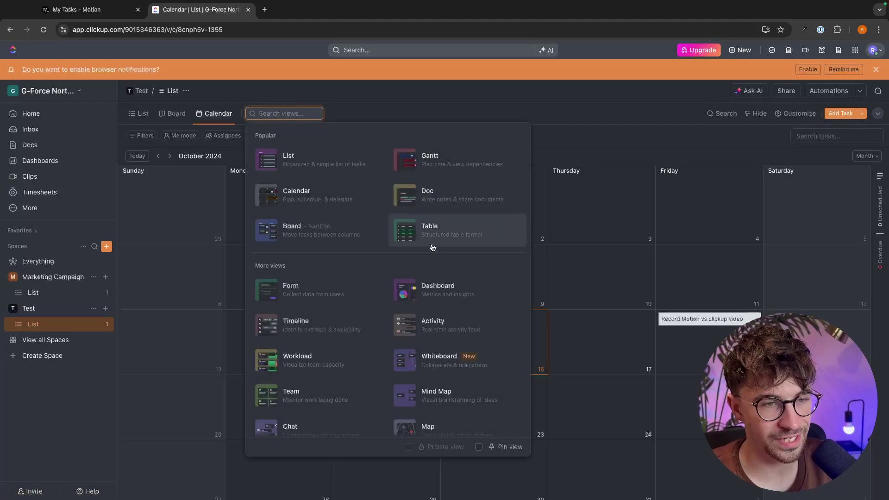
scroll(430, 246, down, 1)
scroll(446, 271, down, 2)
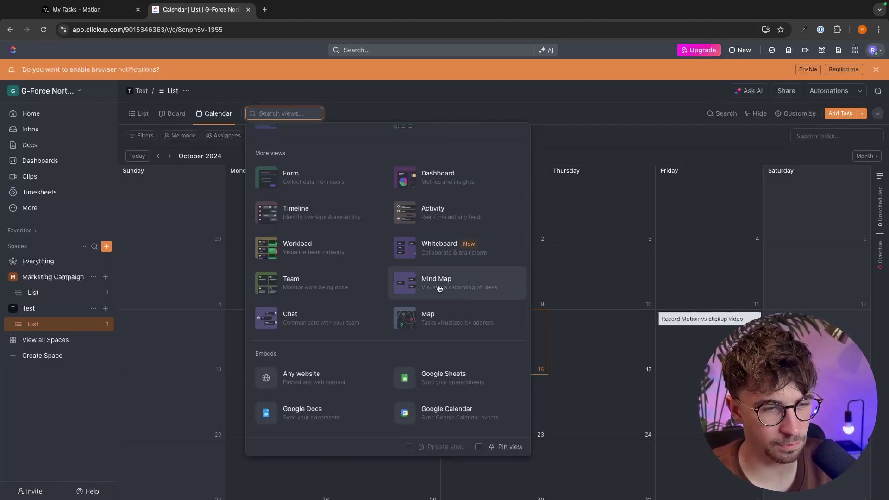
scroll(306, 278, down, 1)
scroll(308, 305, down, 2)
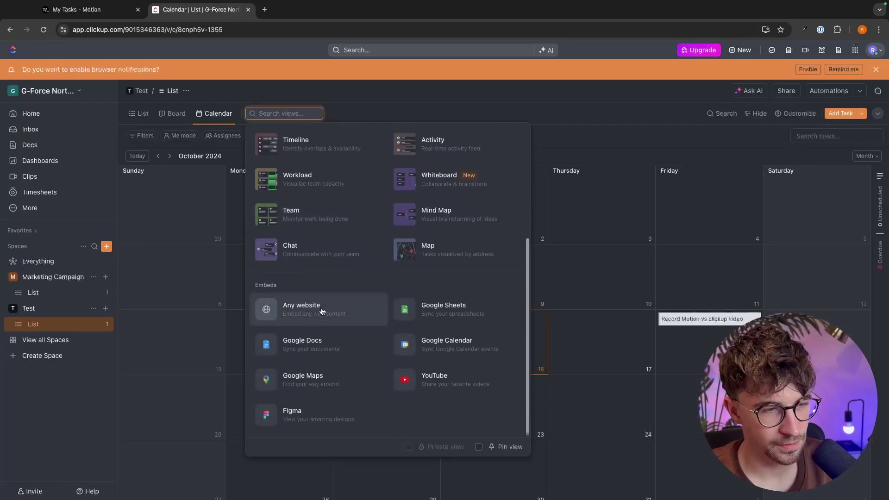
scroll(435, 394, up, 5)
scroll(435, 394, up, 2)
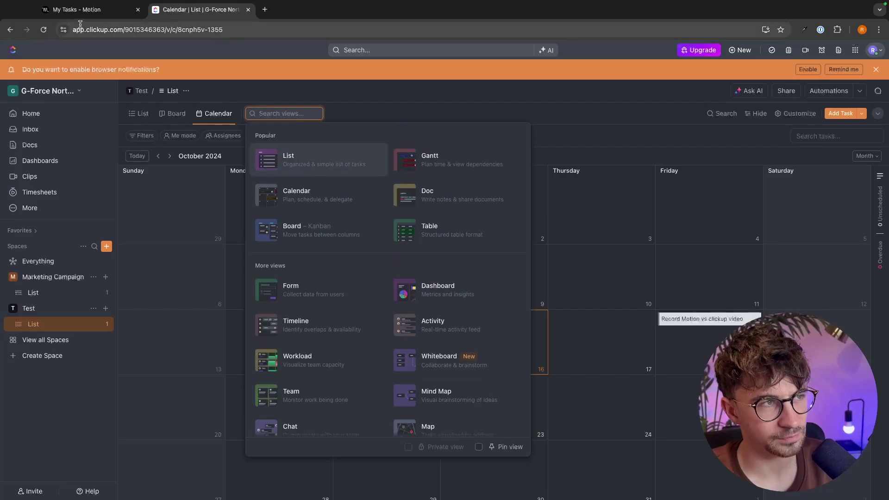
key(ctrl+shift+Tab)
Switch Motion's My Tasks to the Kanban board view.
click(194, 54)
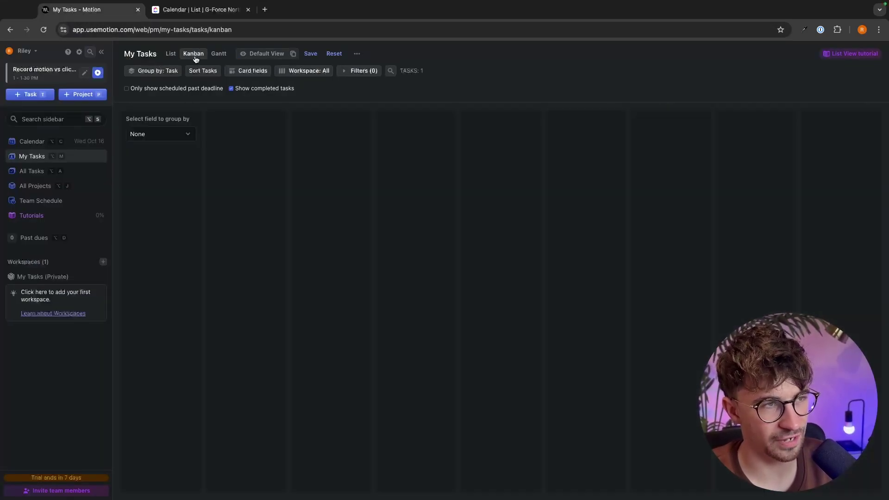